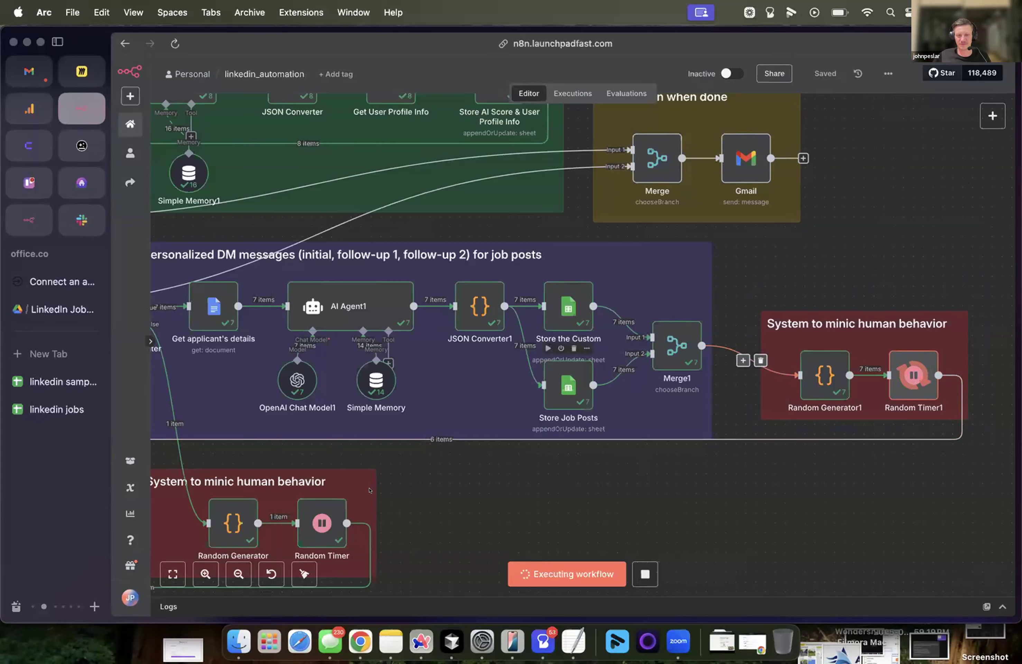
Follow the running workflow across the canvas, checking the post scoring, DM message, human-behavior and notification sections
{"action": "scroll", "coordinate": [474, 388], "scroll_direction": "left", "scroll_amount": 10}
{"action": "scroll", "coordinate": [558, 309], "scroll_direction": "right", "scroll_amount": 7}
{"action": "scroll", "coordinate": [558, 309], "scroll_direction": "up", "scroll_amount": 4}
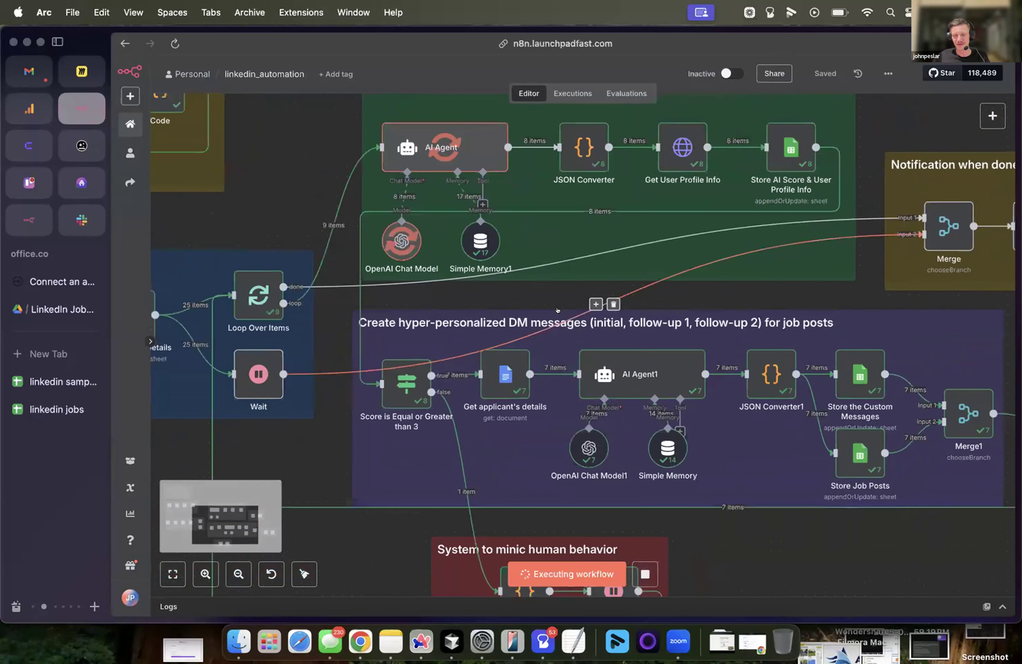
{"action": "scroll", "coordinate": [560, 334], "scroll_direction": "down", "scroll_amount": 2}
{"action": "scroll", "coordinate": [559, 333], "scroll_direction": "right", "scroll_amount": 1}
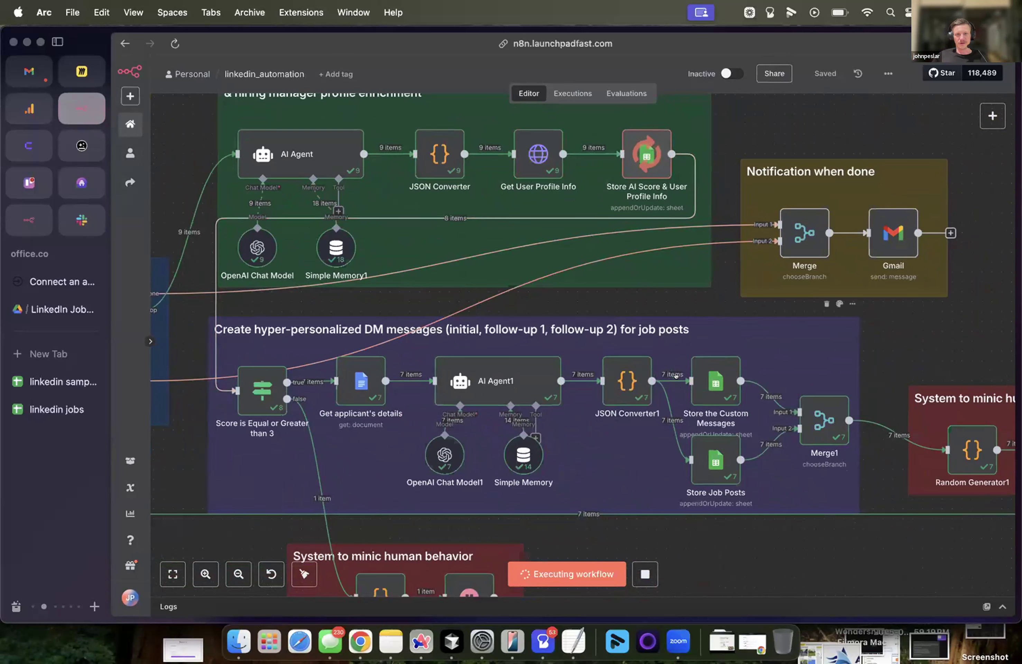
{"action": "scroll", "coordinate": [375, 136], "scroll_direction": "up", "scroll_amount": 2}
{"action": "scroll", "coordinate": [375, 135], "scroll_direction": "right", "scroll_amount": 1}
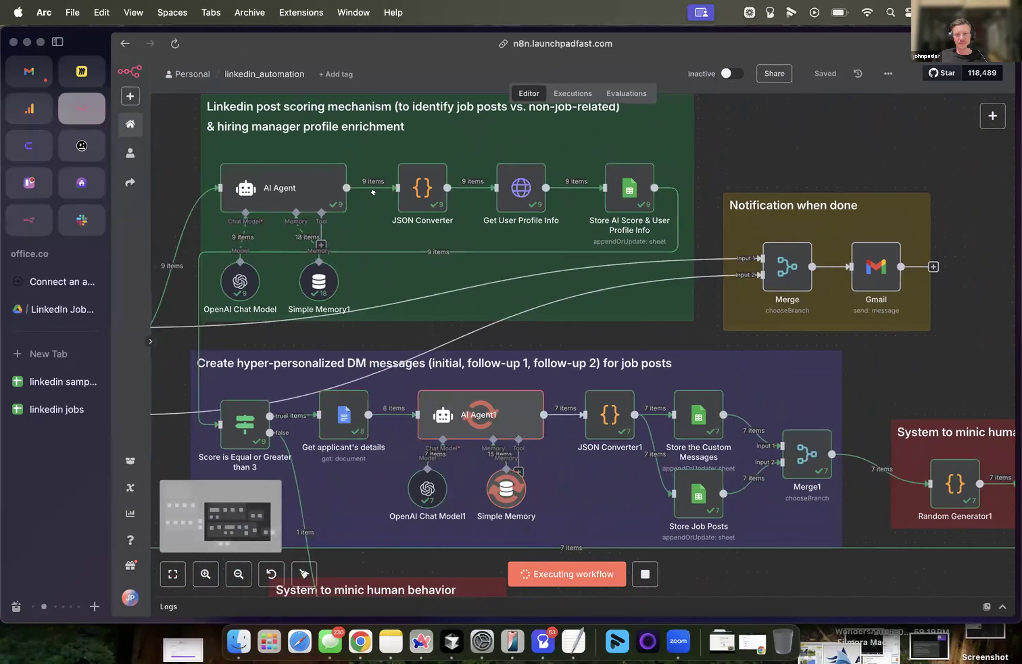
{"action": "scroll", "coordinate": [331, 222], "scroll_direction": "up", "scroll_amount": 1}
{"action": "scroll", "coordinate": [332, 221], "scroll_direction": "left", "scroll_amount": 1}
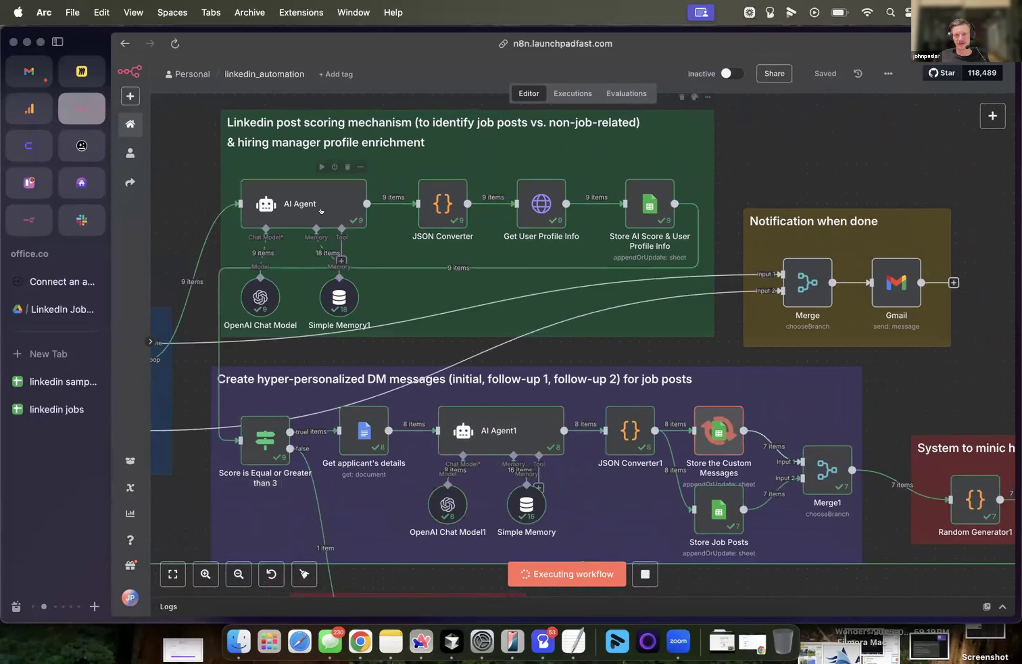
Open the AI Agent node in the post scoring section, enlarge its System Message box and read through the scoring instructions
{"action": "key", "text": "Return"}
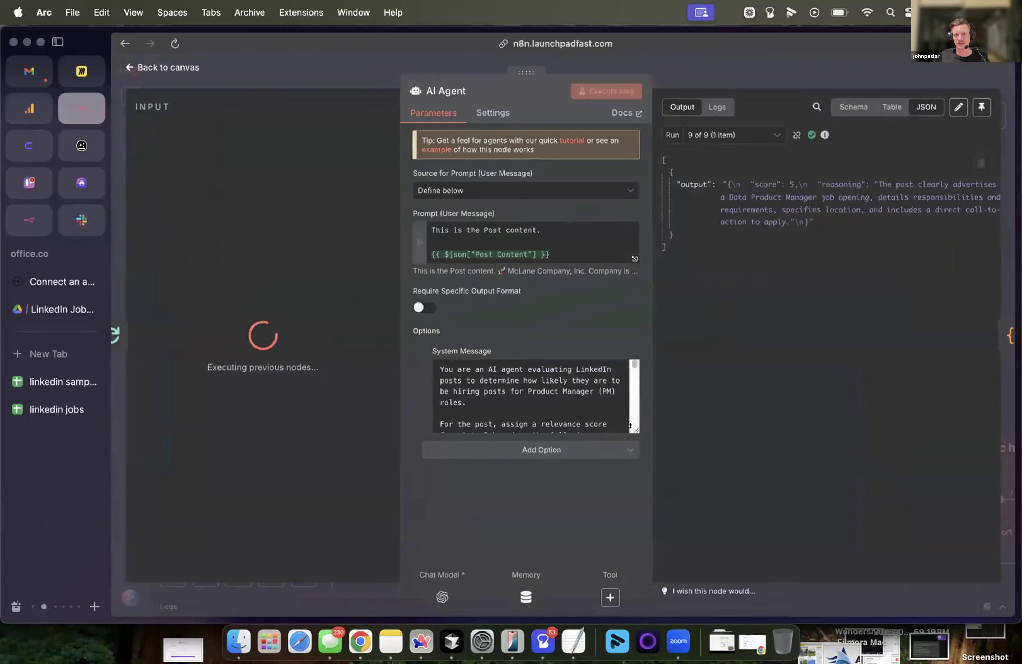
{"action": "left_click_drag", "start_coordinate": [623, 425], "coordinate": [624, 520]}
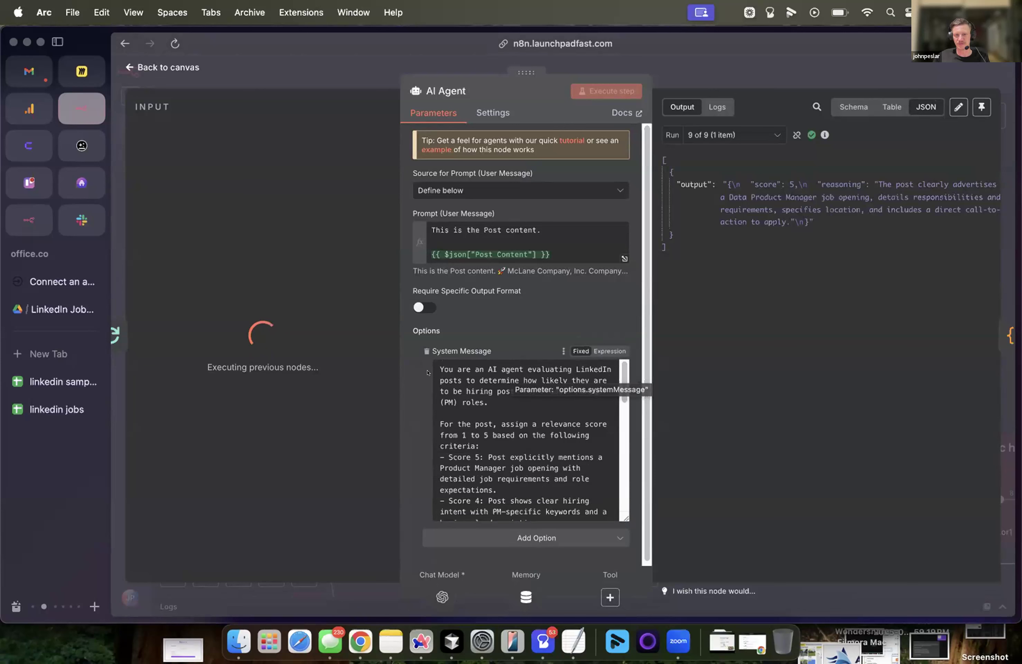
{"action": "scroll", "coordinate": [521, 407], "scroll_direction": "down", "scroll_amount": 2}
{"action": "scroll", "coordinate": [522, 407], "scroll_direction": "down", "scroll_amount": 8}
{"action": "scroll", "coordinate": [503, 439], "scroll_direction": "down", "scroll_amount": 6}
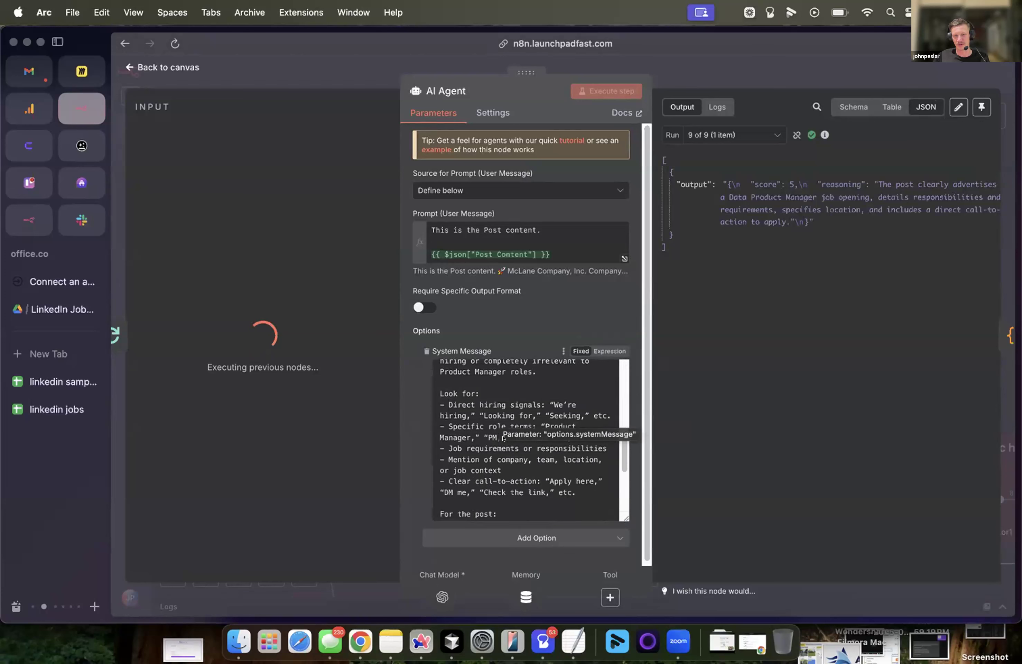
{"action": "scroll", "coordinate": [501, 419], "scroll_direction": "up", "scroll_amount": 4}
{"action": "scroll", "coordinate": [553, 481], "scroll_direction": "down", "scroll_amount": 1}
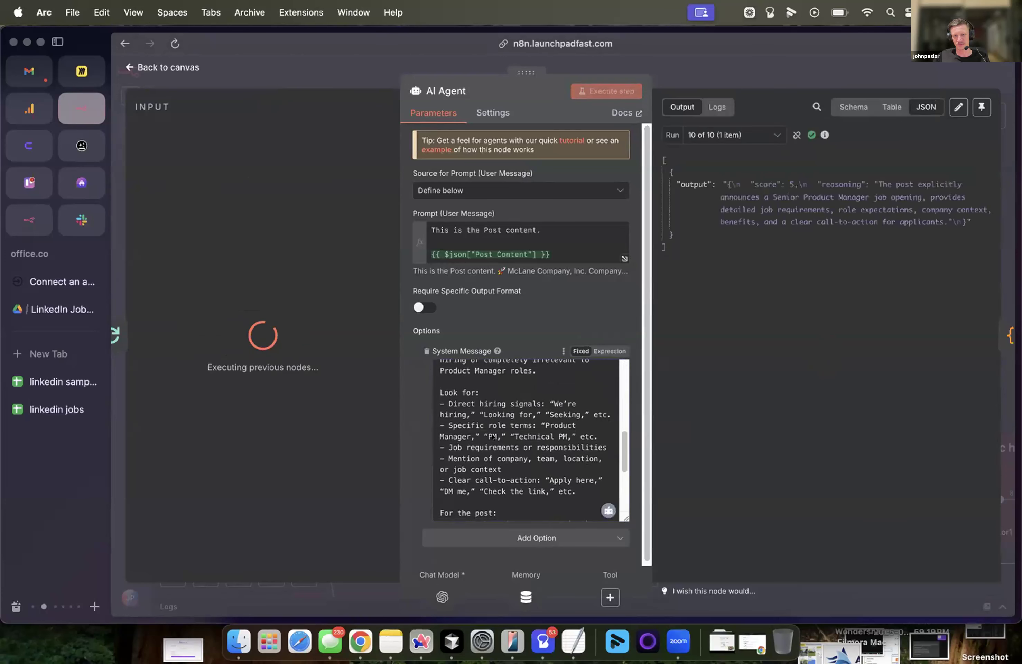
{"action": "scroll", "coordinate": [492, 437], "scroll_direction": "down", "scroll_amount": 1}
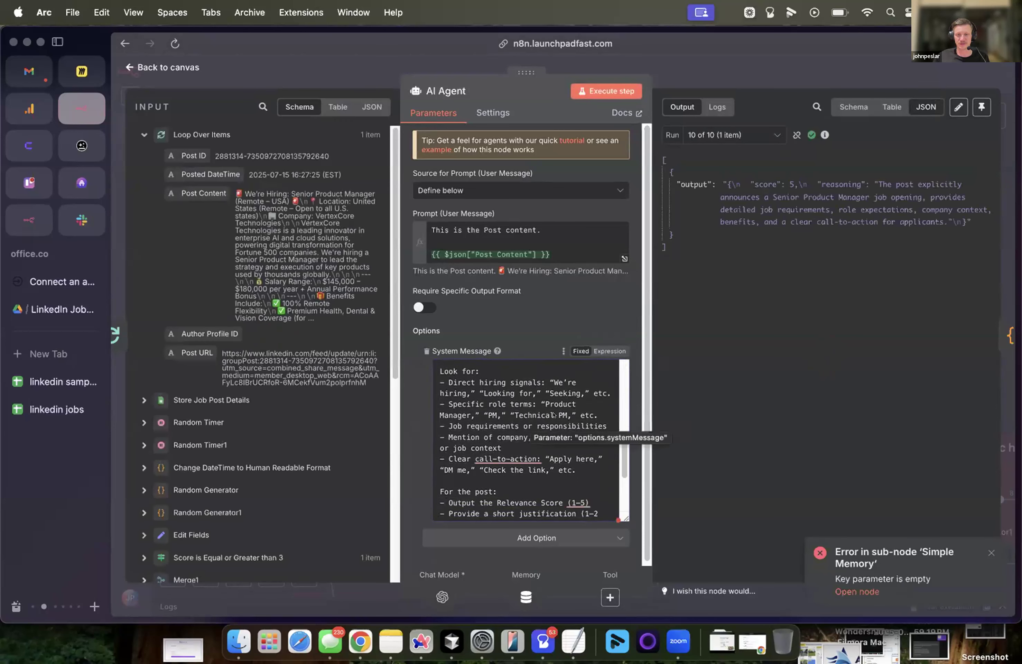
{"action": "scroll", "coordinate": [554, 416], "scroll_direction": "down", "scroll_amount": 3}
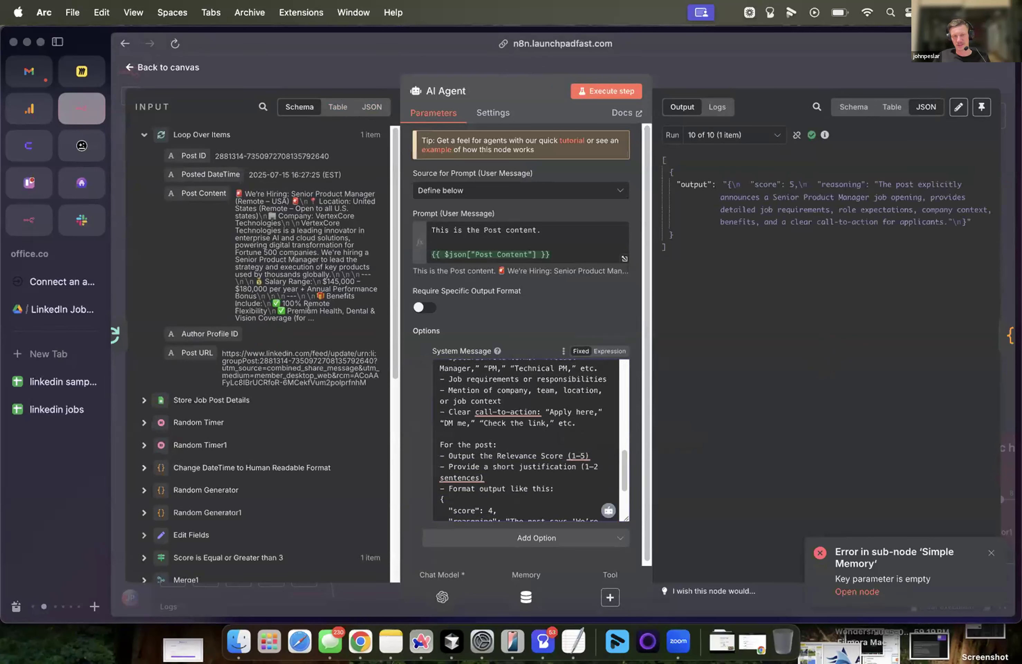
Review the AI Agent's input post fields, its list of output runs and the output score reasoning, and close the node
{"action": "left_click_drag", "start_coordinate": [215, 156], "coordinate": [380, 383]}
{"action": "left_click", "coordinate": [380, 383]}
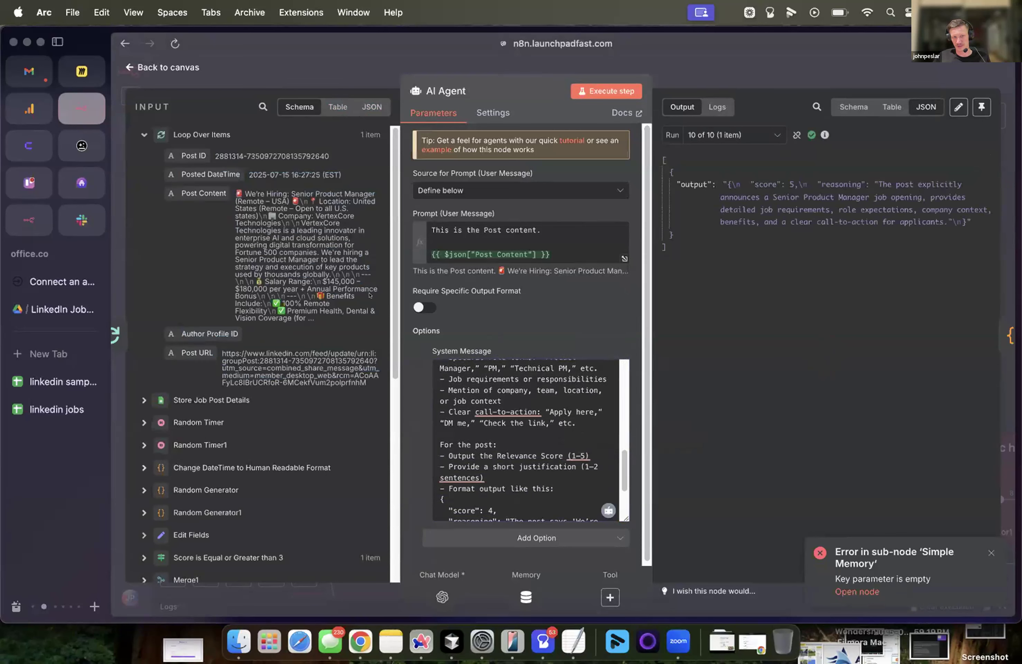
{"action": "left_click", "coordinate": [828, 200]}
{"action": "left_click", "coordinate": [702, 134]}
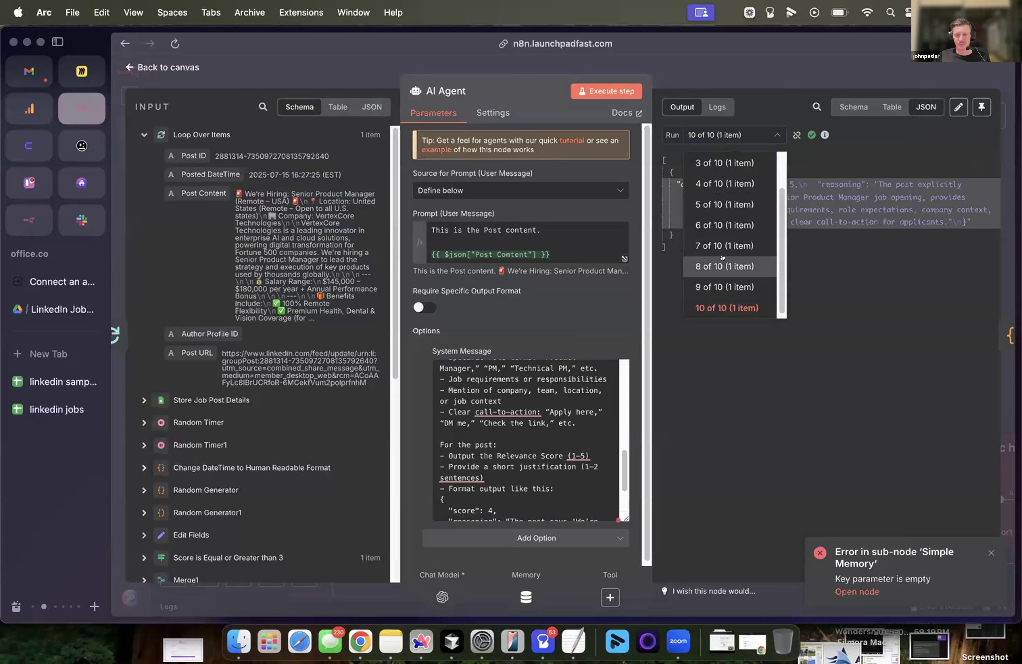
{"action": "left_click", "coordinate": [867, 277]}
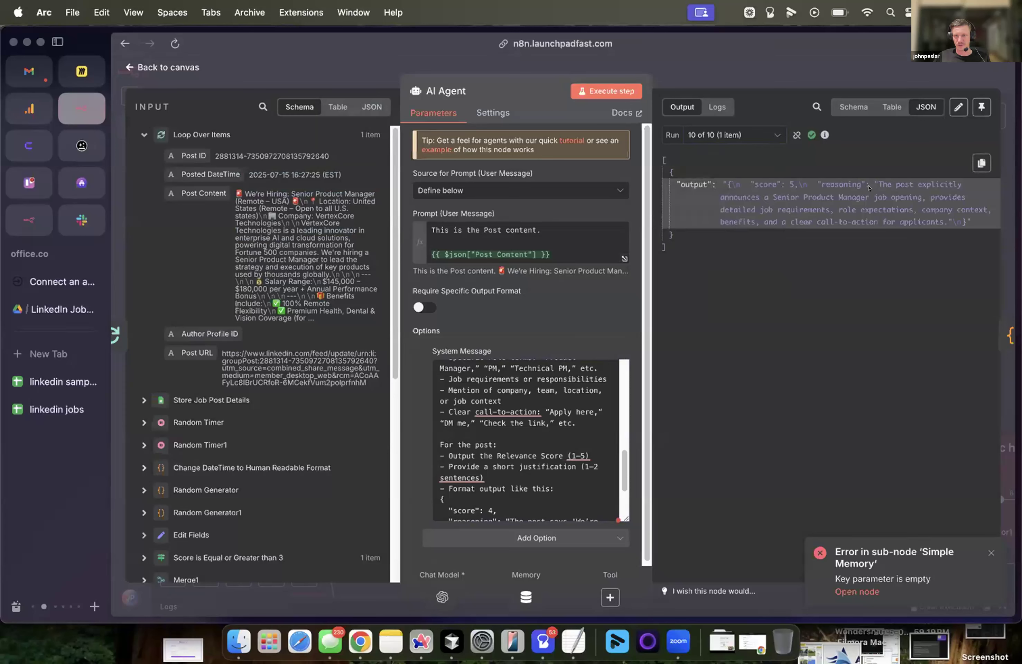
{"action": "left_click_drag", "start_coordinate": [738, 197], "coordinate": [974, 225]}
{"action": "left_click", "coordinate": [949, 236]}
{"action": "key", "text": "Escape"}
Open the Score is Equal or Greater than 3 node, review its condition and branch output, and return to the canvas
{"action": "scroll", "coordinate": [406, 200], "scroll_direction": "left", "scroll_amount": 5}
{"action": "scroll", "coordinate": [406, 200], "scroll_direction": "down", "scroll_amount": 4}
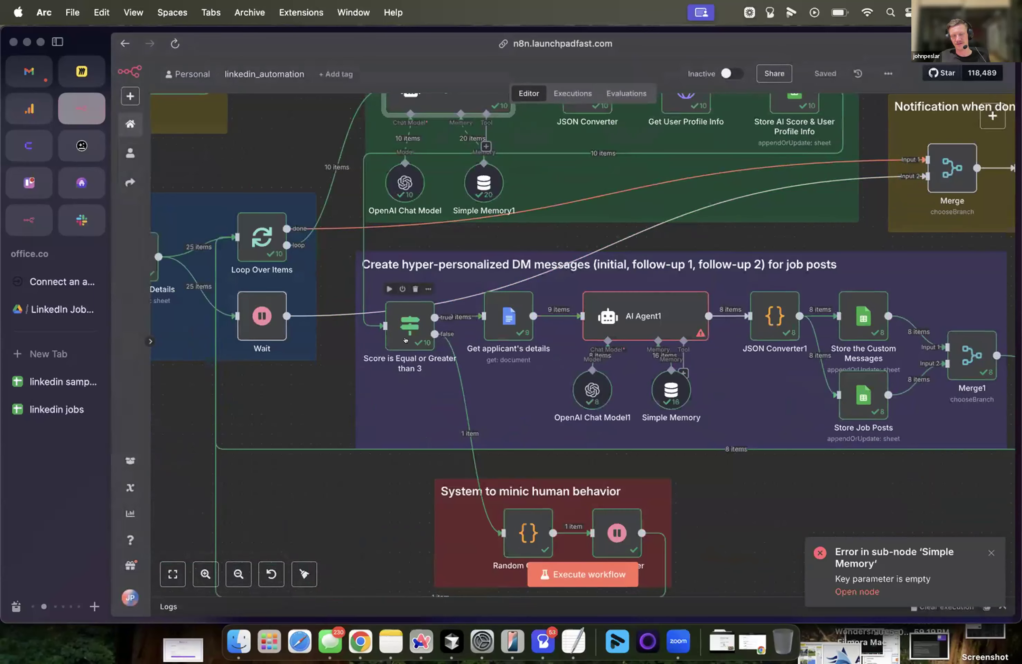
{"action": "double_click", "coordinate": [410, 324]}
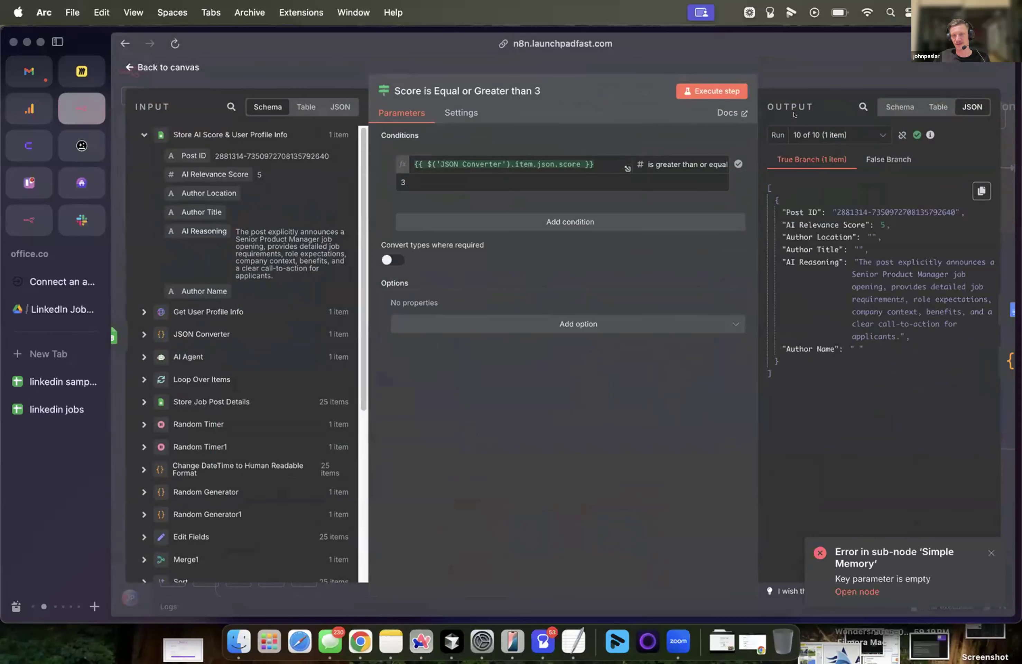
{"action": "left_click", "coordinate": [793, 72]}
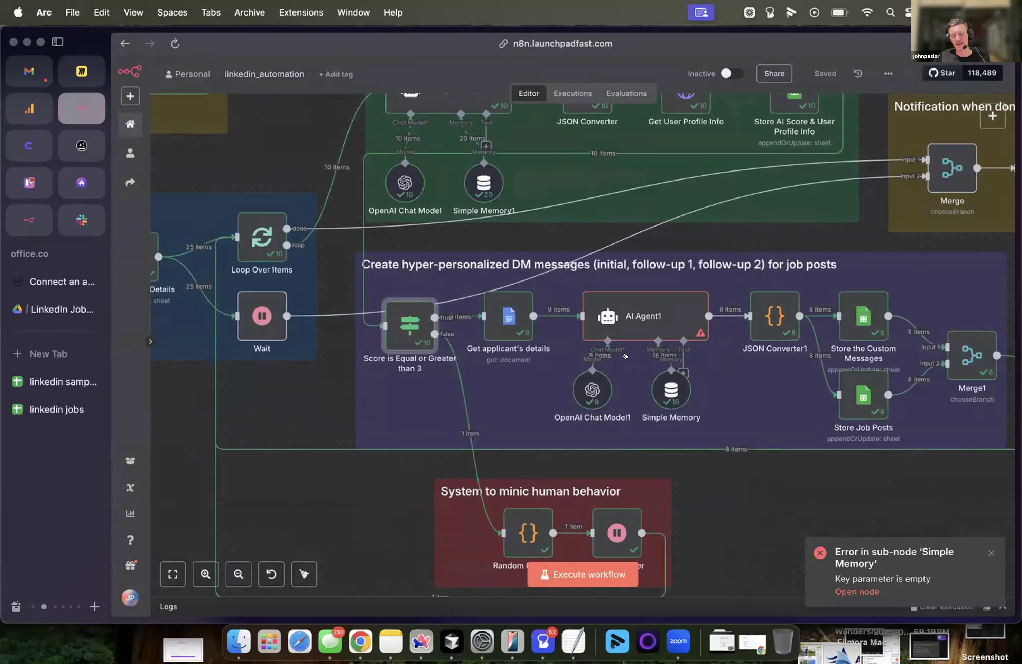
Open the AI Agent1 node, view its user message prompt in the expanded expression editor, and close the editor
{"action": "scroll", "coordinate": [615, 352], "scroll_direction": "right", "scroll_amount": 2}
{"action": "double_click", "coordinate": [527, 308]}
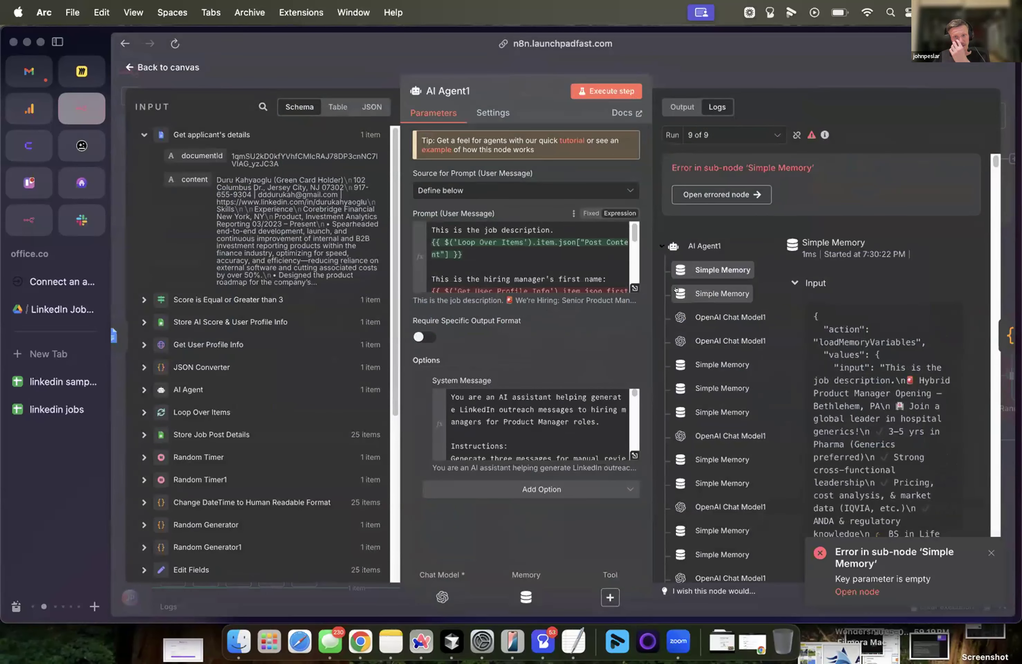
{"action": "left_click", "coordinate": [634, 287]}
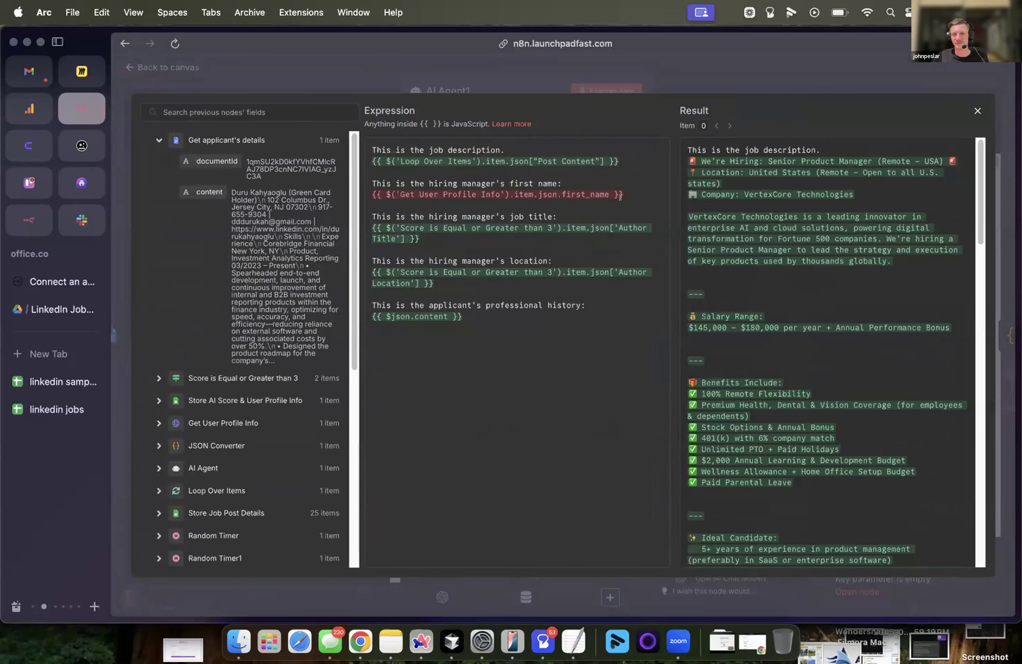
{"action": "key", "text": "Escape"}
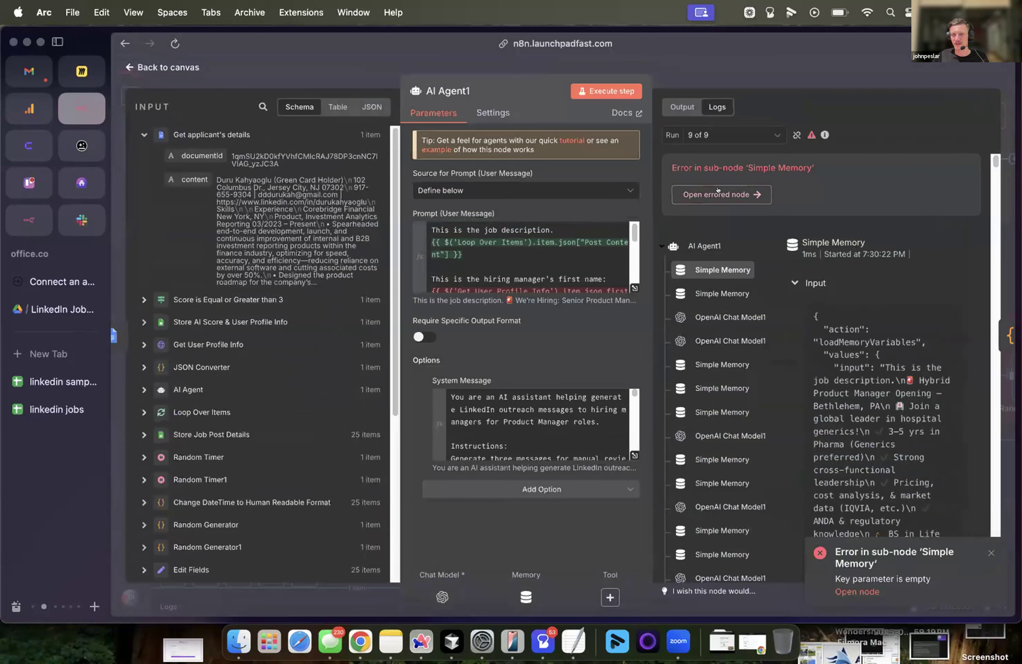
Open the errored Simple Memory sub-node from AI Agent1, inspect its Key expression, and leave the node
{"action": "left_click", "coordinate": [718, 192]}
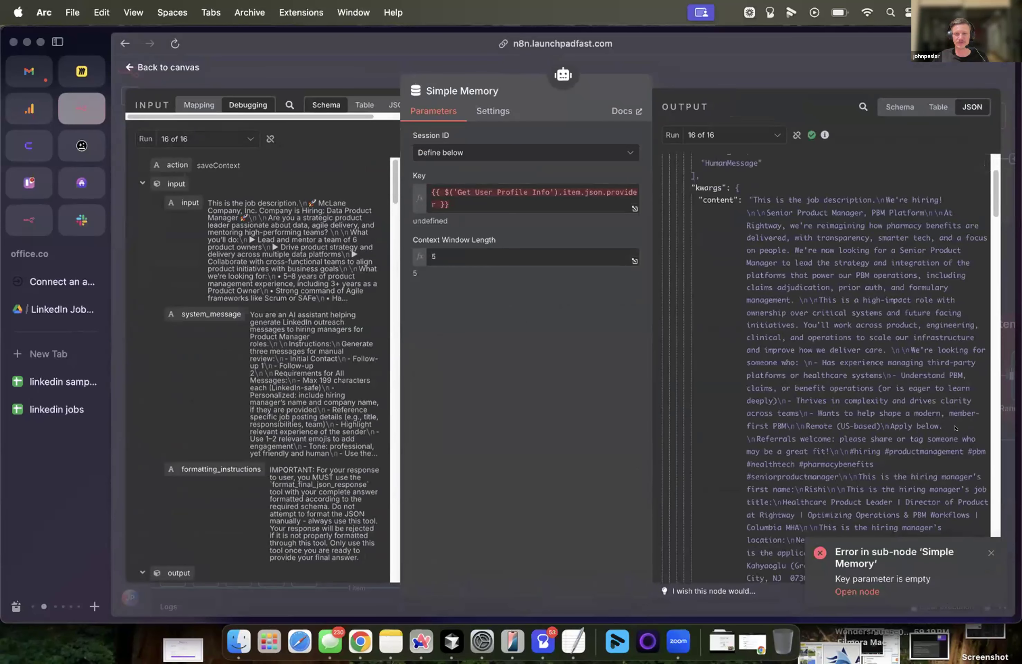
{"action": "left_click", "coordinate": [532, 202]}
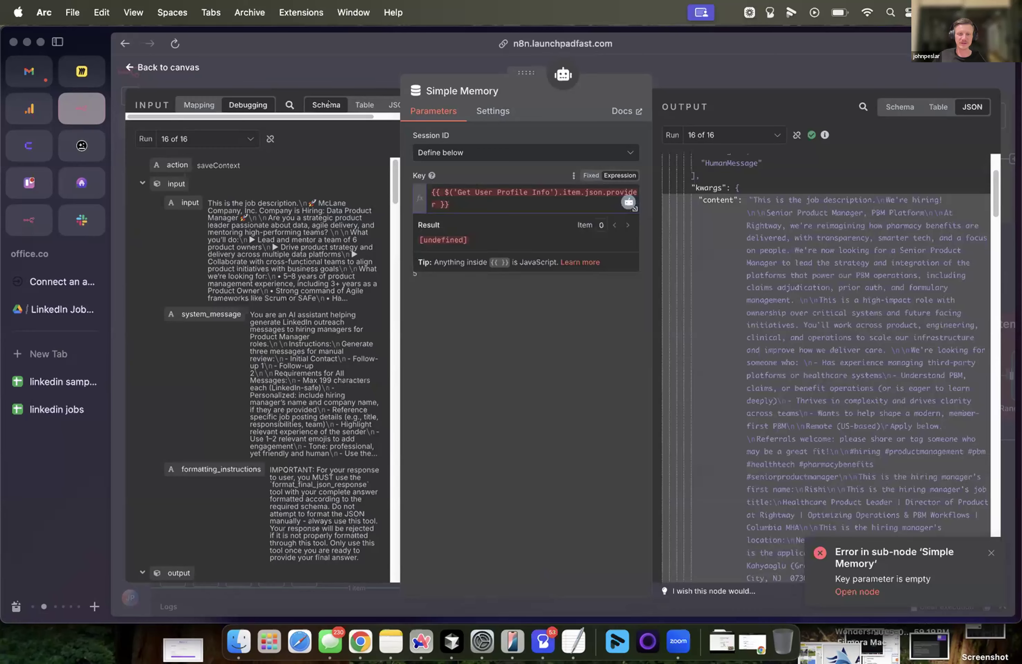
{"action": "key", "text": "Escape"}
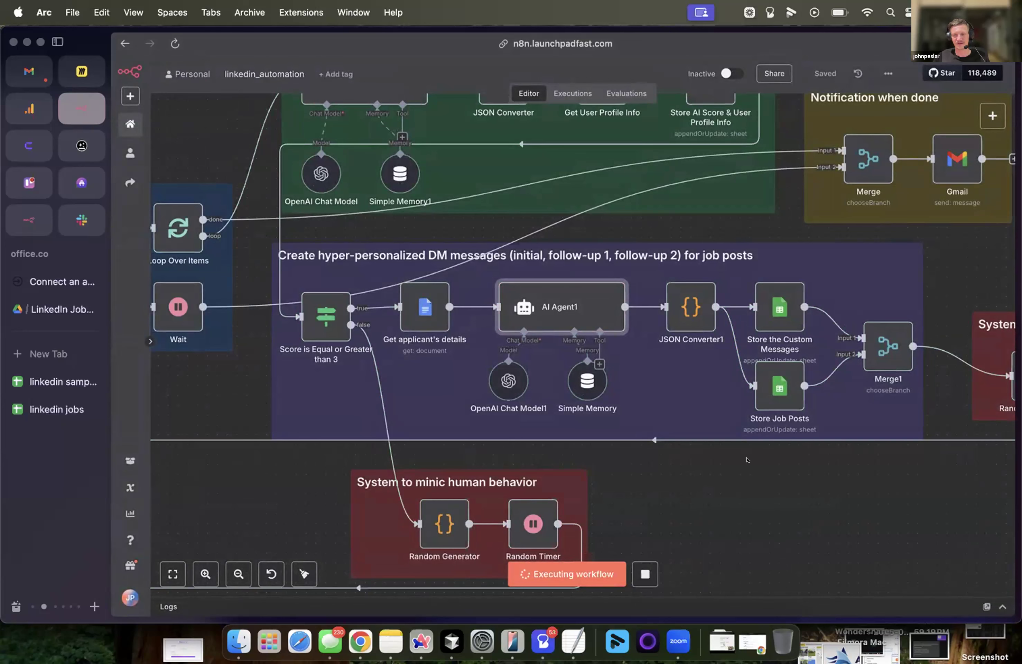
Switch to the linkedin jobs spreadsheet in Google Sheets and look through the rows of the job posts sheet
{"action": "left_click", "coordinate": [63, 381]}
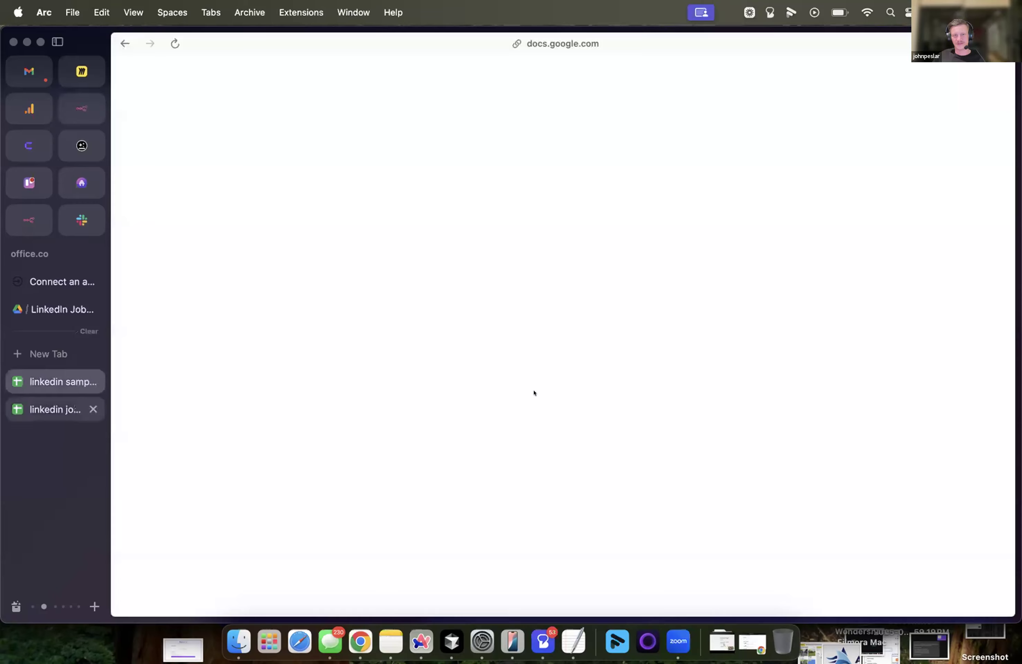
{"action": "left_click", "coordinate": [70, 418]}
{"action": "scroll", "coordinate": [458, 504], "scroll_direction": "down", "scroll_amount": 5}
{"action": "scroll", "coordinate": [220, 534], "scroll_direction": "up", "scroll_amount": 1}
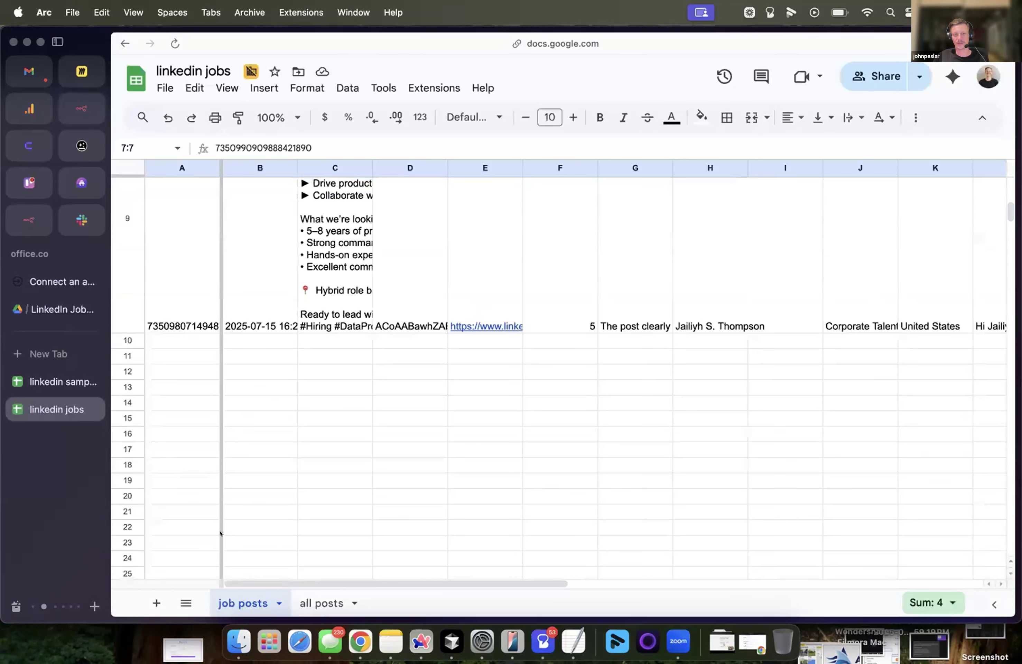
View the all posts sheet and look through the collected posts down to its last filled row
{"action": "left_click", "coordinate": [322, 603]}
{"action": "scroll", "coordinate": [287, 483], "scroll_direction": "down", "scroll_amount": 10}
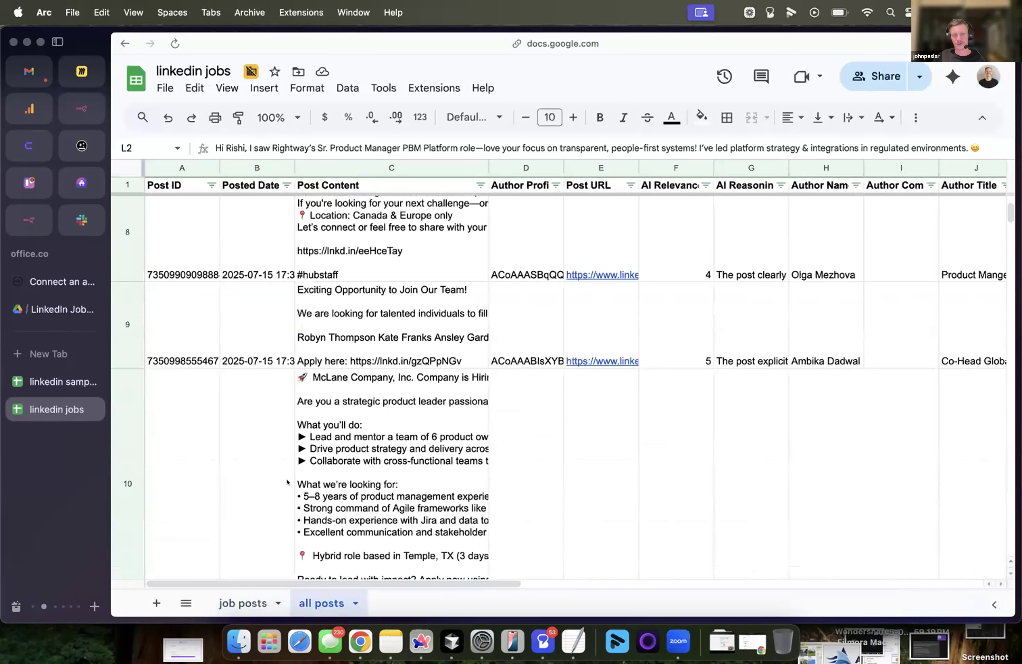
{"action": "scroll", "coordinate": [287, 483], "scroll_direction": "down", "scroll_amount": 15}
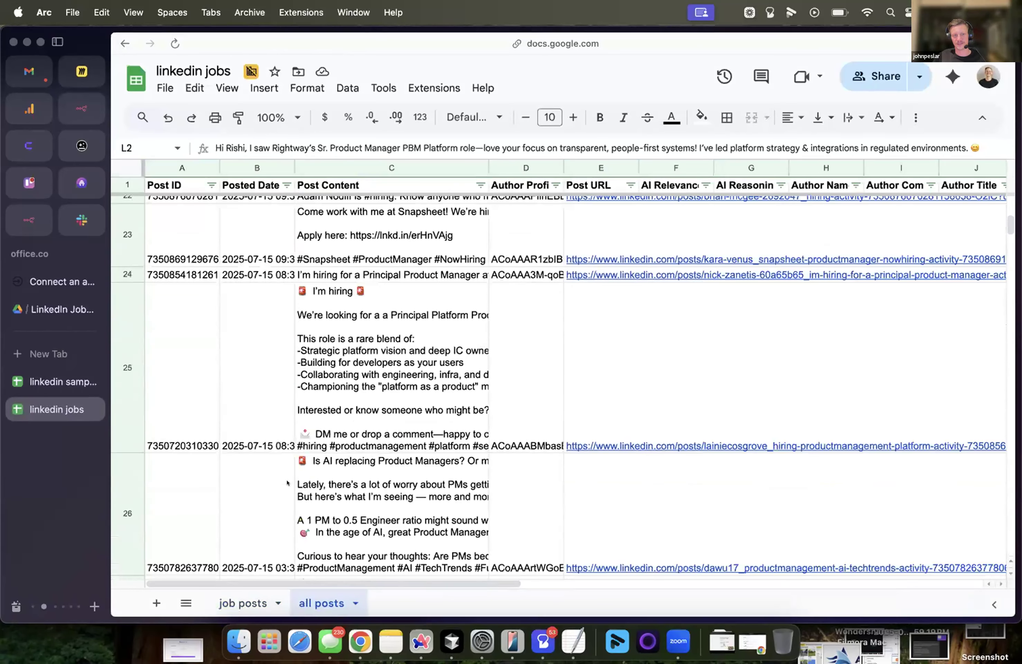
{"action": "scroll", "coordinate": [288, 483], "scroll_direction": "up", "scroll_amount": 5}
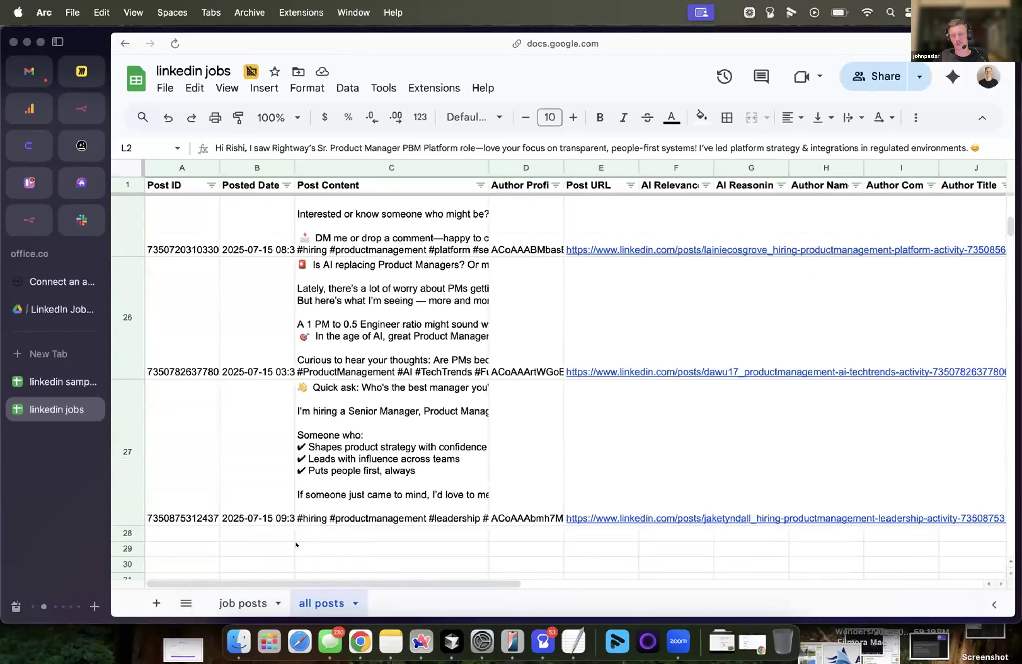
Return to the job posts sheet and read the initial and follow-up message cells in row 2
{"action": "left_click", "coordinate": [243, 603]}
{"action": "scroll", "coordinate": [414, 539], "scroll_direction": "up", "scroll_amount": 10}
{"action": "scroll", "coordinate": [642, 349], "scroll_direction": "right", "scroll_amount": 10}
{"action": "scroll", "coordinate": [501, 311], "scroll_direction": "up", "scroll_amount": 5}
{"action": "scroll", "coordinate": [500, 311], "scroll_direction": "left", "scroll_amount": 3}
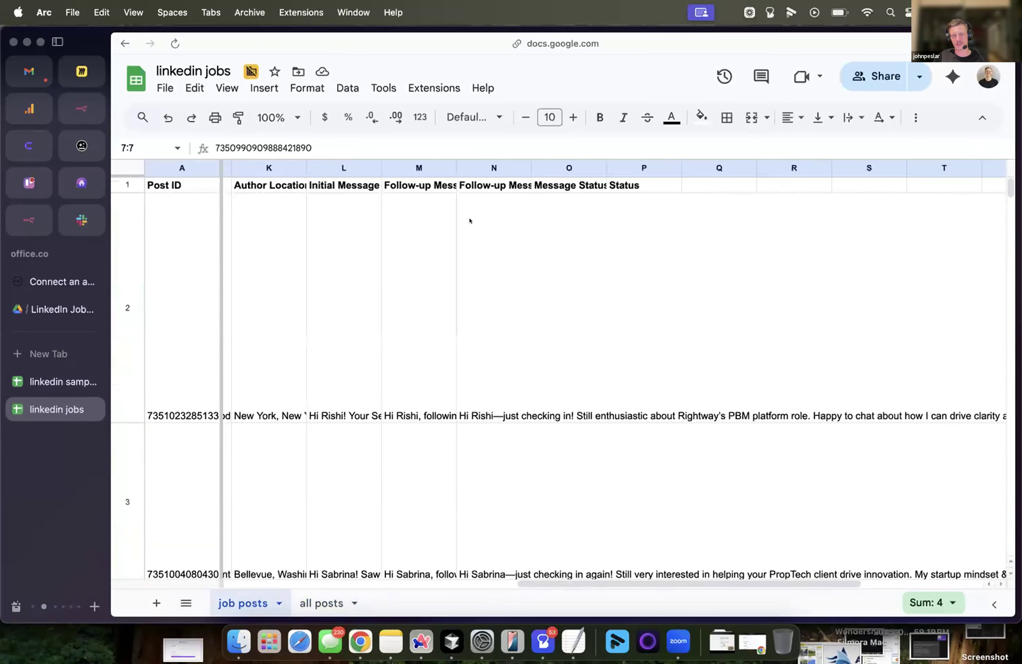
{"action": "left_click", "coordinate": [500, 338]}
{"action": "left_click", "coordinate": [392, 342]}
{"action": "left_click", "coordinate": [318, 342]}
{"action": "left_click", "coordinate": [416, 371]}
{"action": "left_click", "coordinate": [468, 350]}
{"action": "left_click", "coordinate": [401, 358]}
{"action": "left_click", "coordinate": [371, 362]}
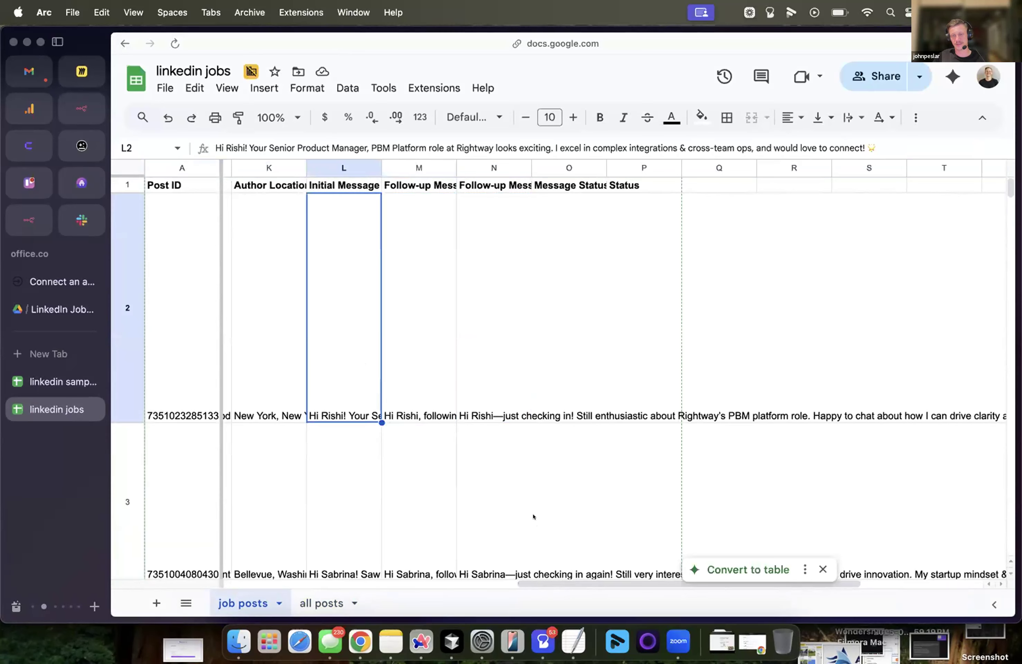
Review row 2's author location, messages, author title, author name and AI Reasoning cells
{"action": "scroll", "coordinate": [431, 440], "scroll_direction": "left", "scroll_amount": 3}
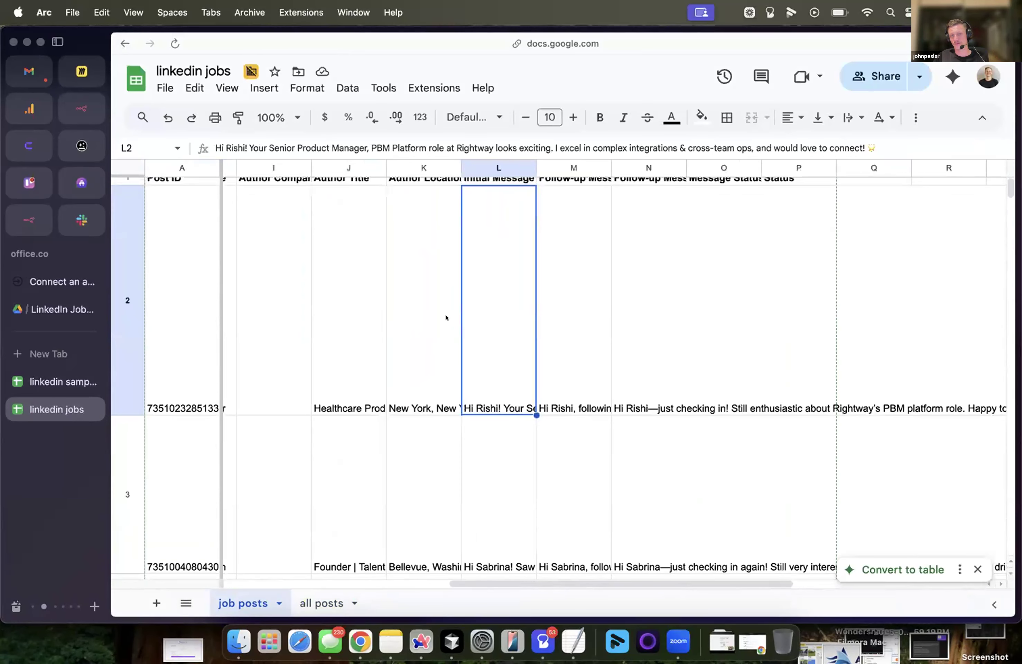
{"action": "scroll", "coordinate": [427, 361], "scroll_direction": "left", "scroll_amount": 2}
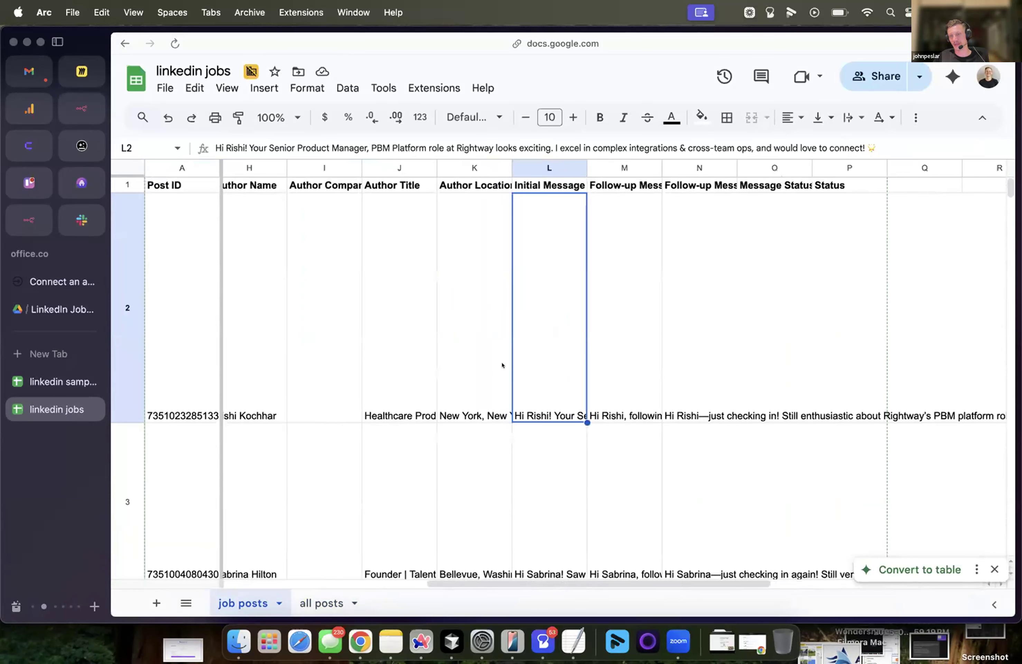
{"action": "left_click", "coordinate": [500, 365]}
{"action": "left_click", "coordinate": [521, 364]}
{"action": "left_click", "coordinate": [633, 353]}
{"action": "left_click", "coordinate": [686, 343]}
{"action": "left_click", "coordinate": [447, 371]}
{"action": "left_click", "coordinate": [404, 387]}
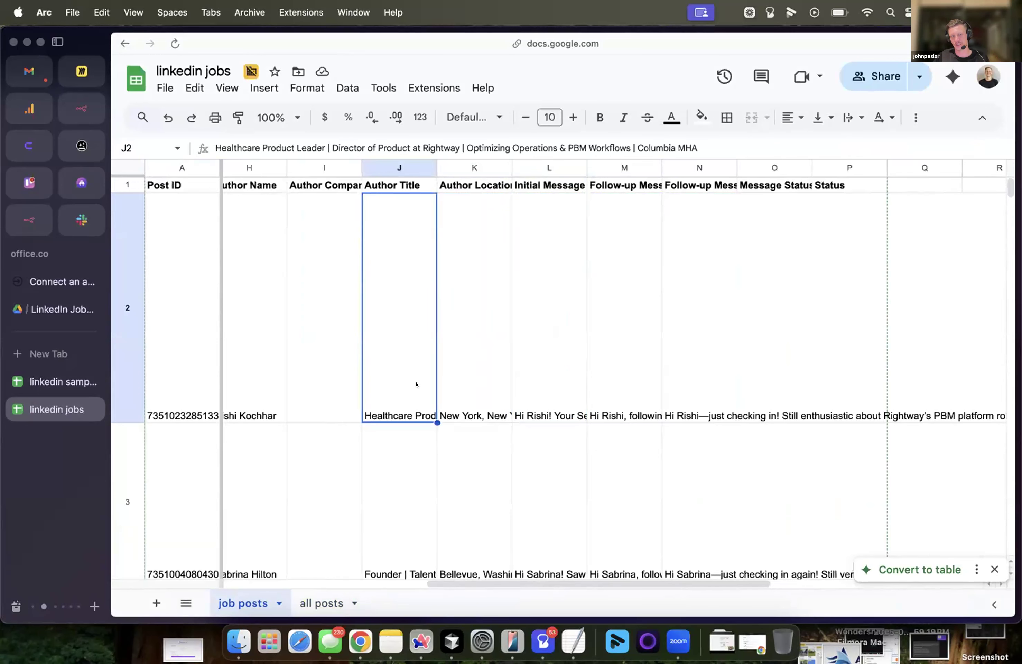
{"action": "scroll", "coordinate": [474, 388], "scroll_direction": "left", "scroll_amount": 5}
{"action": "left_click", "coordinate": [435, 373]}
{"action": "left_click", "coordinate": [370, 374]}
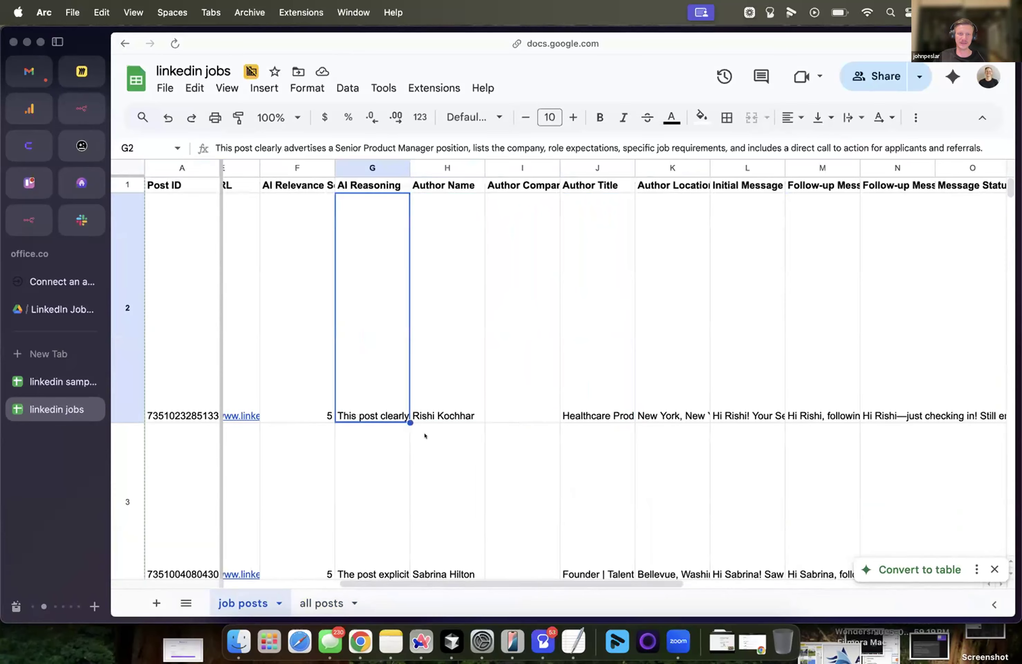
Open the LinkedIn link from the Post URL cell in row 2 of the job posts sheet
{"action": "scroll", "coordinate": [427, 388], "scroll_direction": "left", "scroll_amount": 5}
{"action": "left_click", "coordinate": [489, 373]}
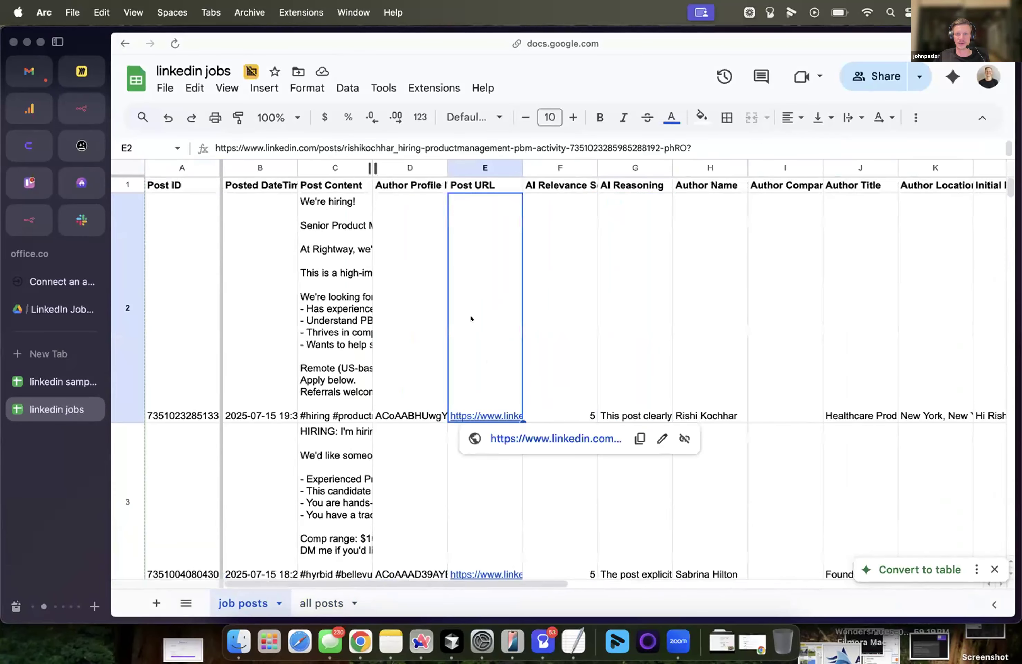
{"action": "left_click", "coordinate": [534, 439]}
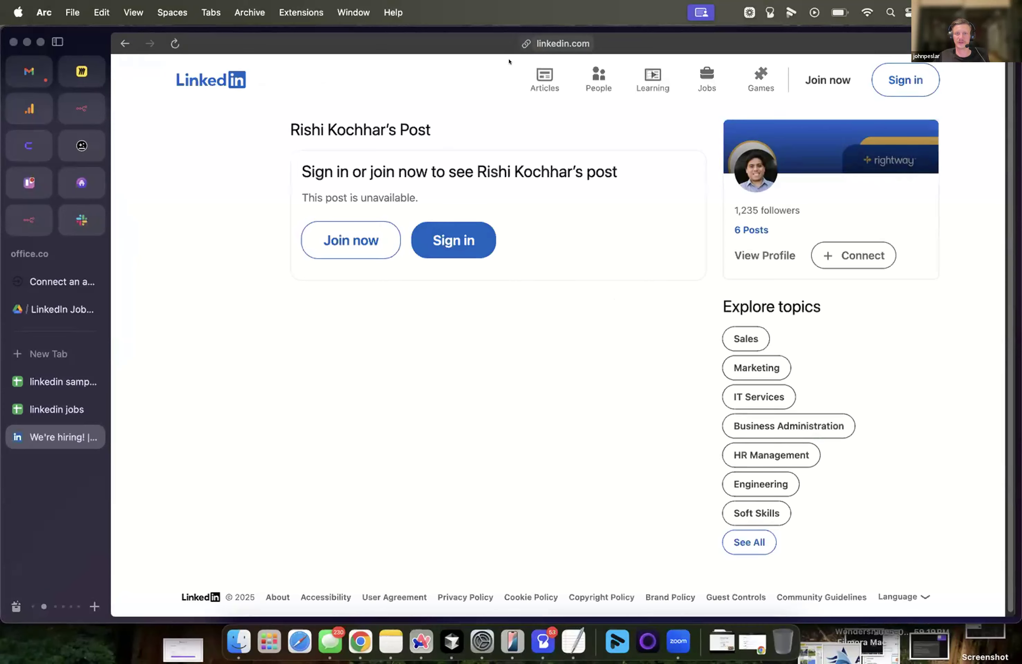
Copy the LinkedIn post's link and open it in Chrome to view the post while signed in
{"action": "key", "text": "super+shift+c"}
{"action": "left_click", "coordinate": [360, 642]}
{"action": "left_click", "coordinate": [622, 58]}
{"action": "key", "text": "super+v"}
{"action": "key", "text": "Return"}
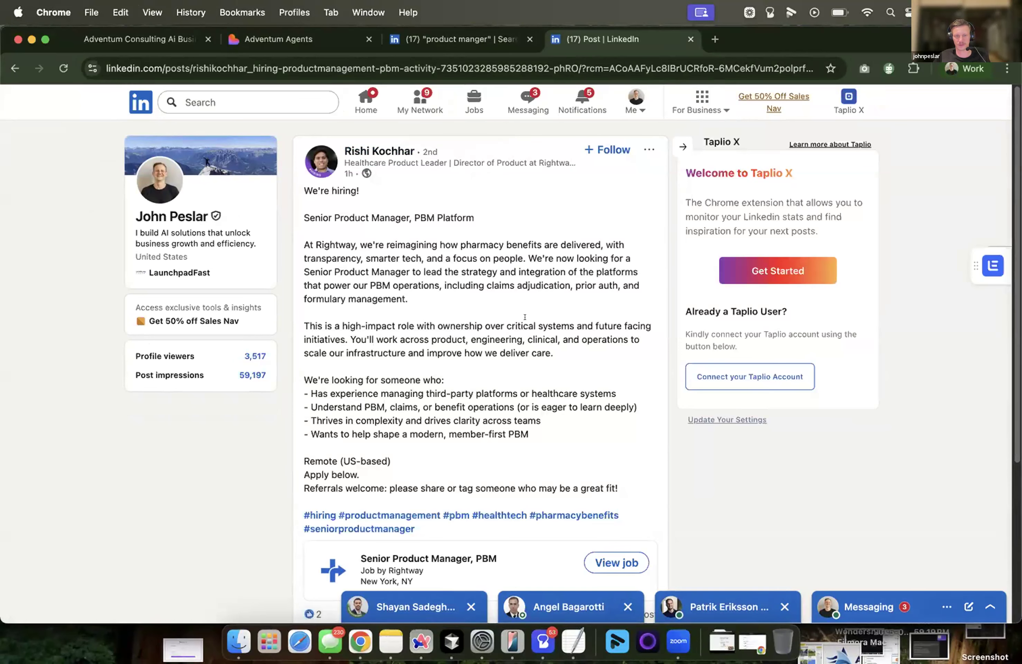
Switch back to Arc's linkedin jobs spreadsheet and compare row 2's Post Content text with the original post in Chrome
{"action": "key", "text": "super+Tab"}
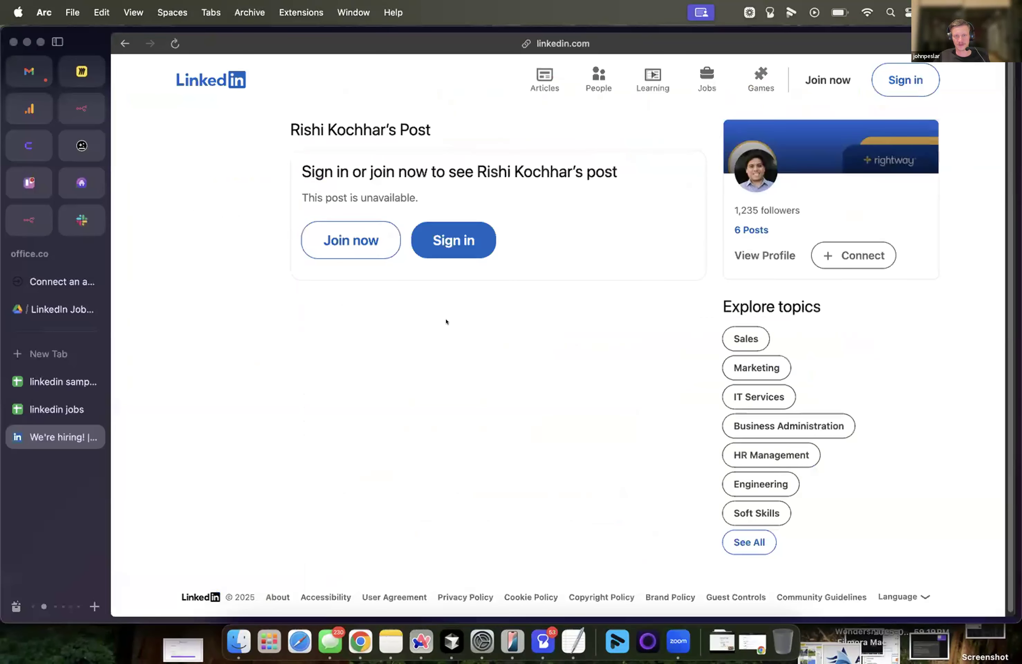
{"action": "left_click", "coordinate": [82, 414]}
{"action": "key", "text": "Left"}
{"action": "key", "text": "Left"}
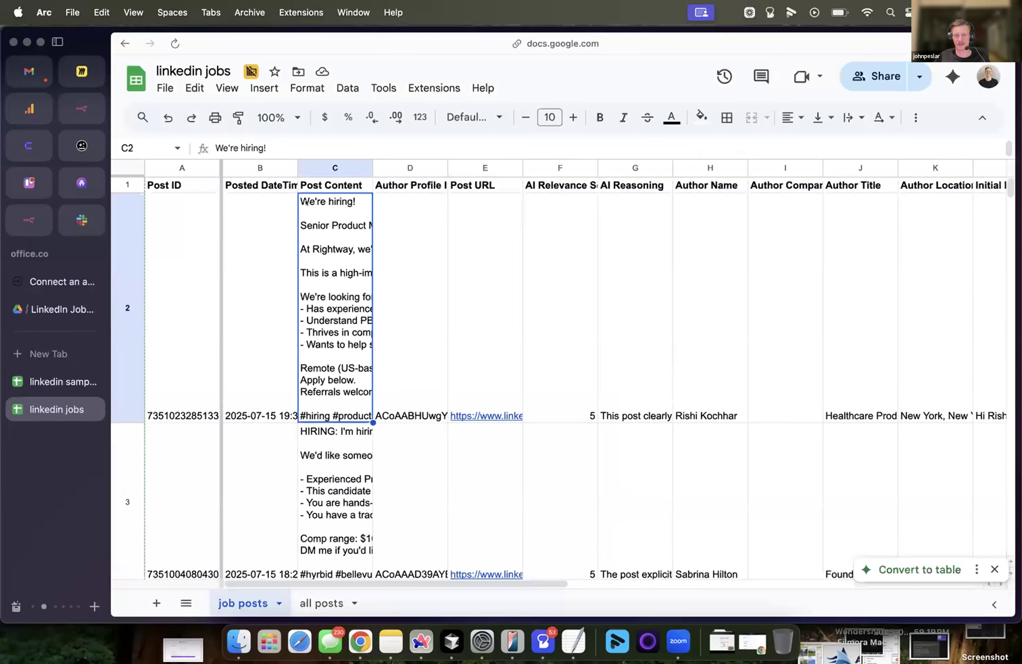
{"action": "double_click", "coordinate": [306, 203]}
{"action": "left_click_drag", "start_coordinate": [301, 222], "coordinate": [475, 222]}
{"action": "key", "text": "super+Tab"}
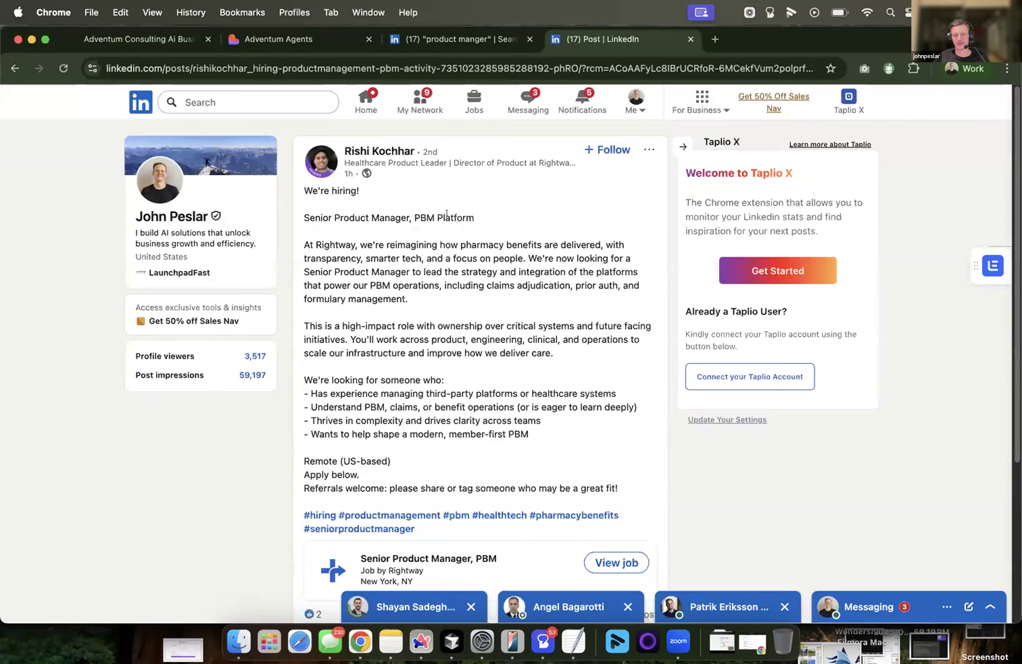
{"action": "left_click_drag", "start_coordinate": [304, 218], "coordinate": [474, 219]}
{"action": "key", "text": "super+Tab"}
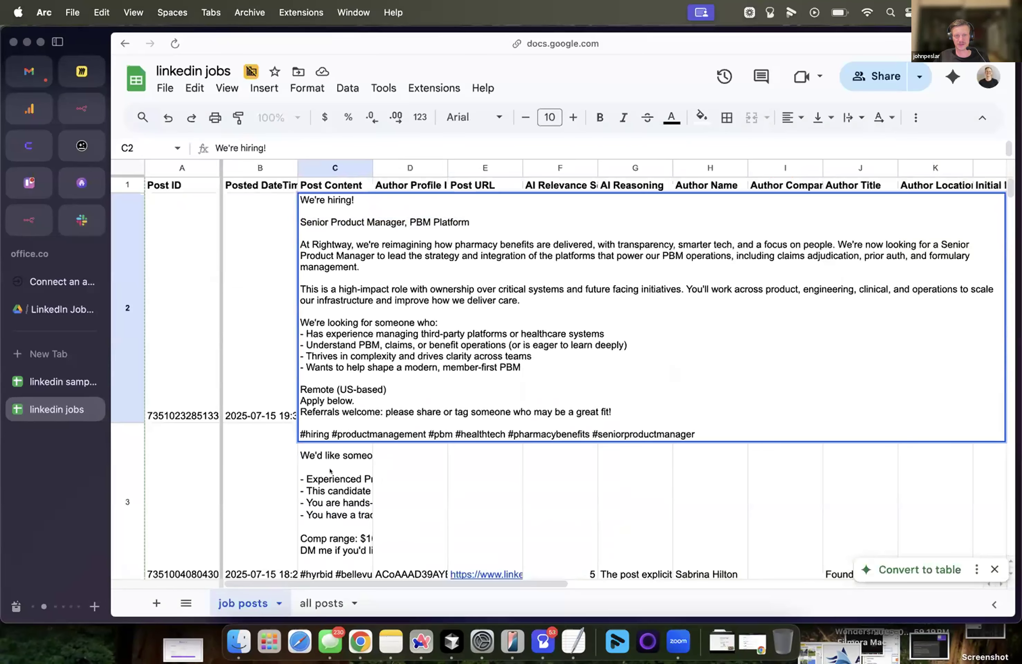
{"action": "key", "text": "Return"}
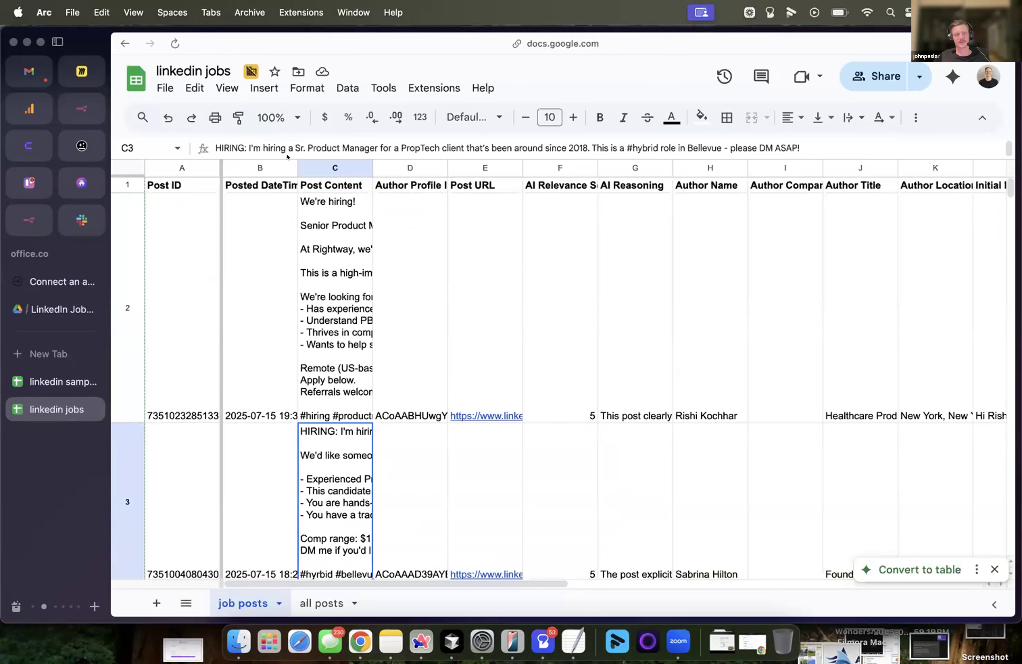
Return to the linkedin_automation workflow and review the Get User Profile Info node's request settings and output
{"action": "left_click", "coordinate": [82, 108]}
{"action": "scroll", "coordinate": [597, 82], "scroll_direction": "up", "scroll_amount": 2}
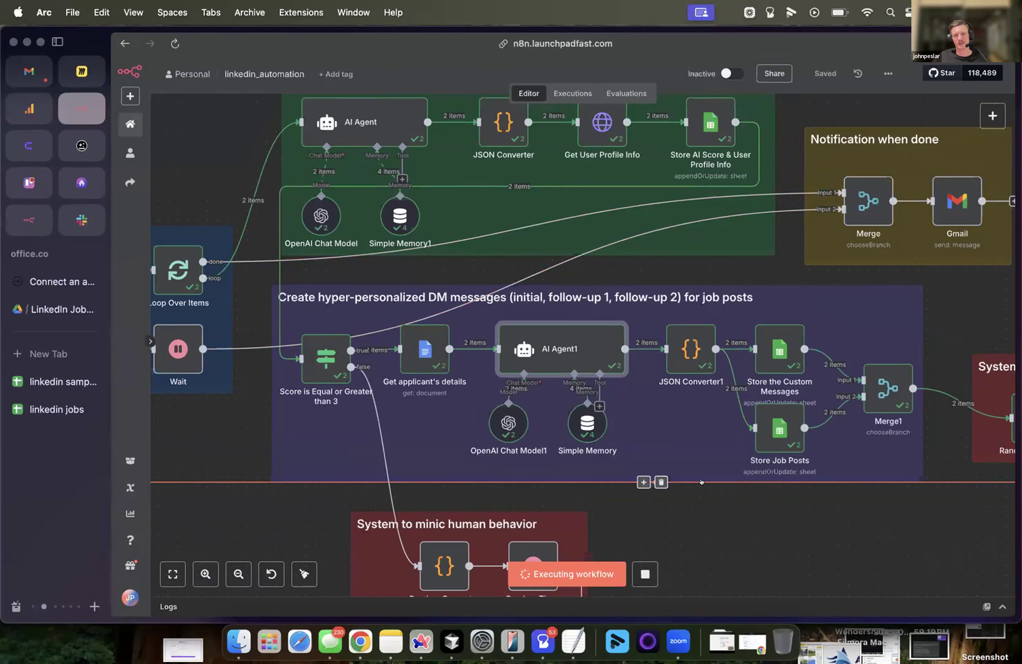
{"action": "scroll", "coordinate": [615, 323], "scroll_direction": "left", "scroll_amount": 5}
{"action": "scroll", "coordinate": [615, 324], "scroll_direction": "up", "scroll_amount": 3}
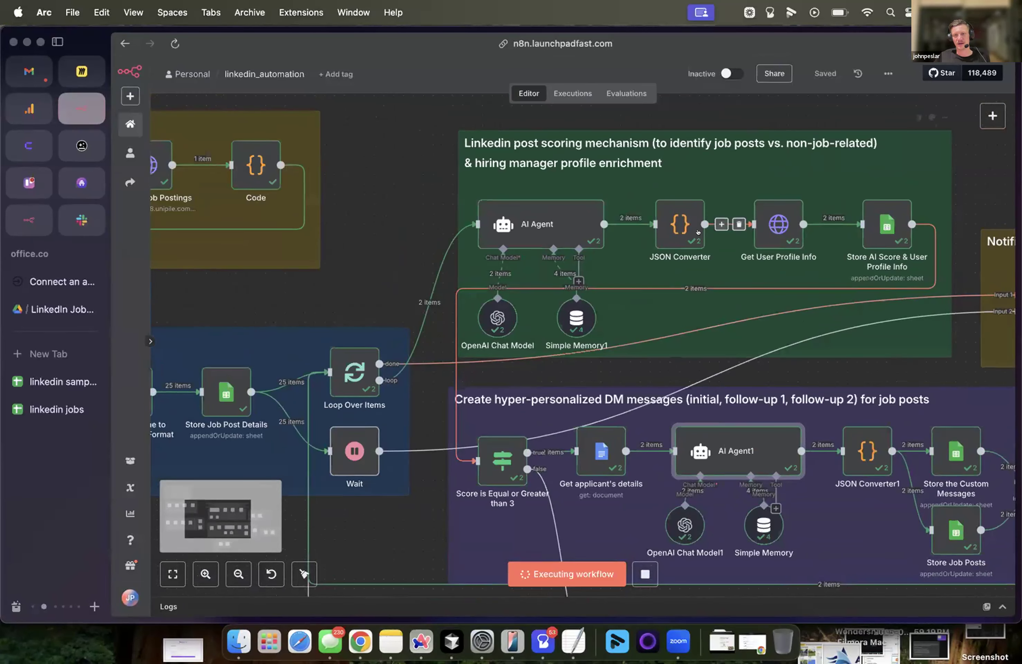
{"action": "double_click", "coordinate": [772, 233]}
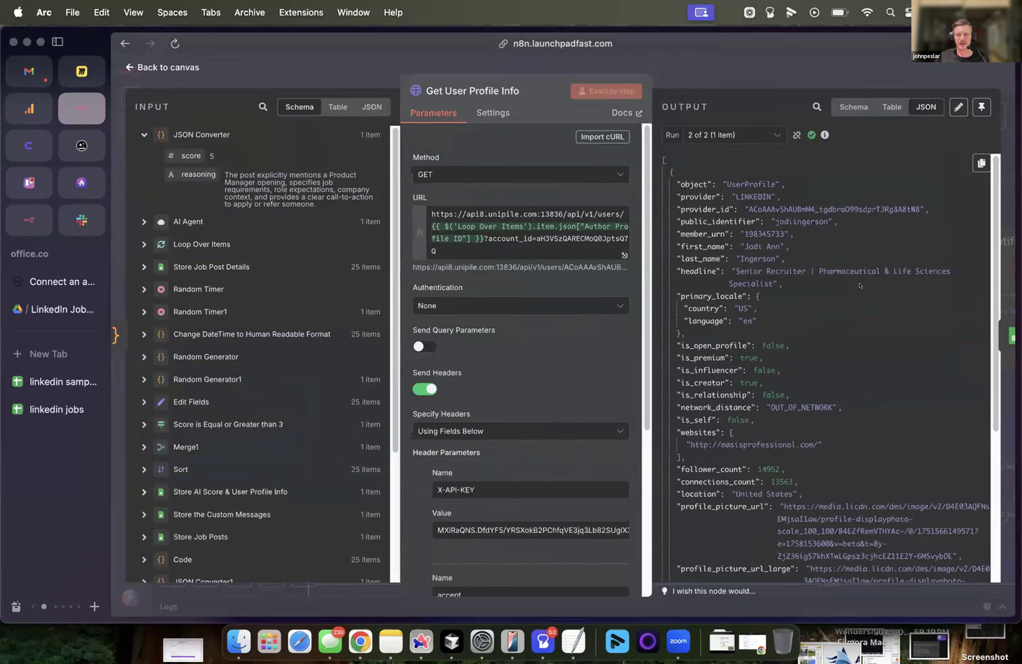
{"action": "key", "text": "Escape"}
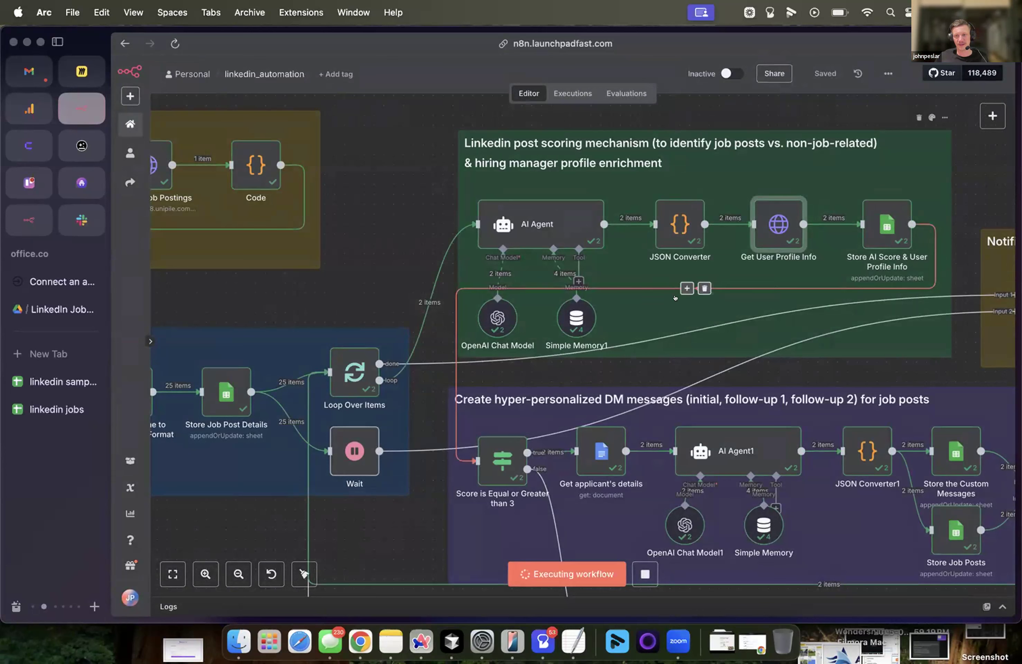
Review the OpenAI Chat Model1 node's prompt and the generated initial and follow-up messages in its output
{"action": "scroll", "coordinate": [675, 297], "scroll_direction": "down", "scroll_amount": 3}
{"action": "scroll", "coordinate": [676, 297], "scroll_direction": "right", "scroll_amount": 5}
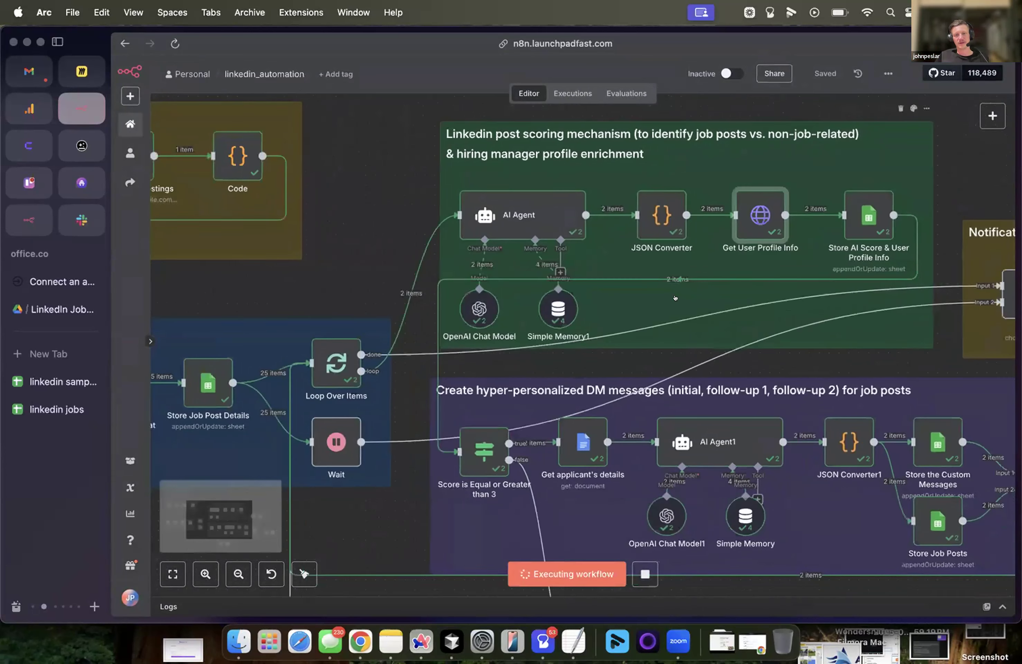
{"action": "scroll", "coordinate": [675, 299], "scroll_direction": "right", "scroll_amount": 2}
{"action": "scroll", "coordinate": [676, 298], "scroll_direction": "down", "scroll_amount": 1}
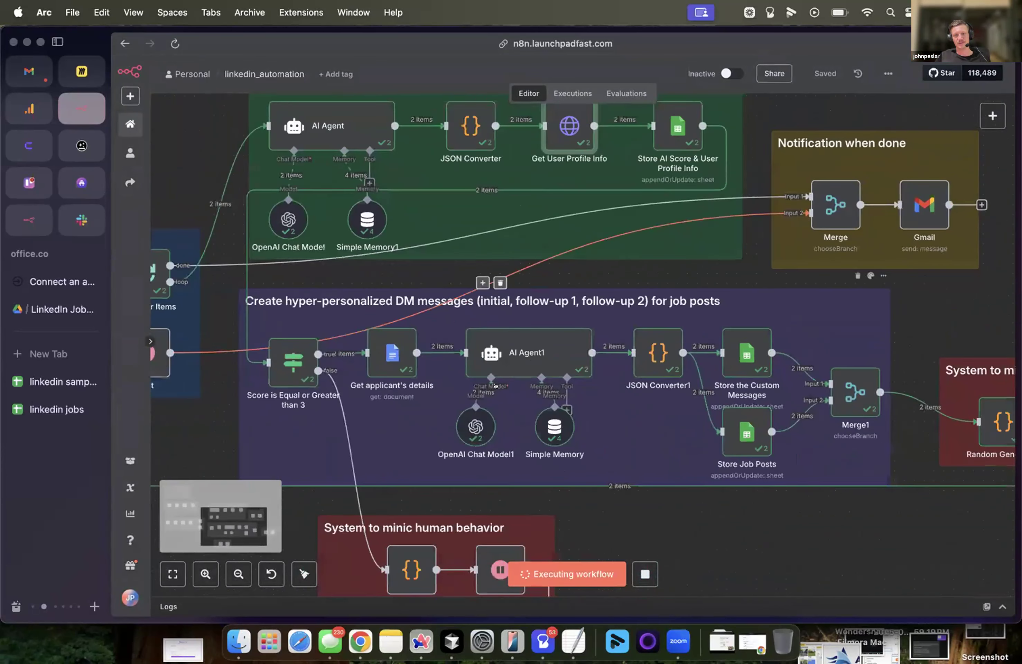
{"action": "double_click", "coordinate": [469, 423]}
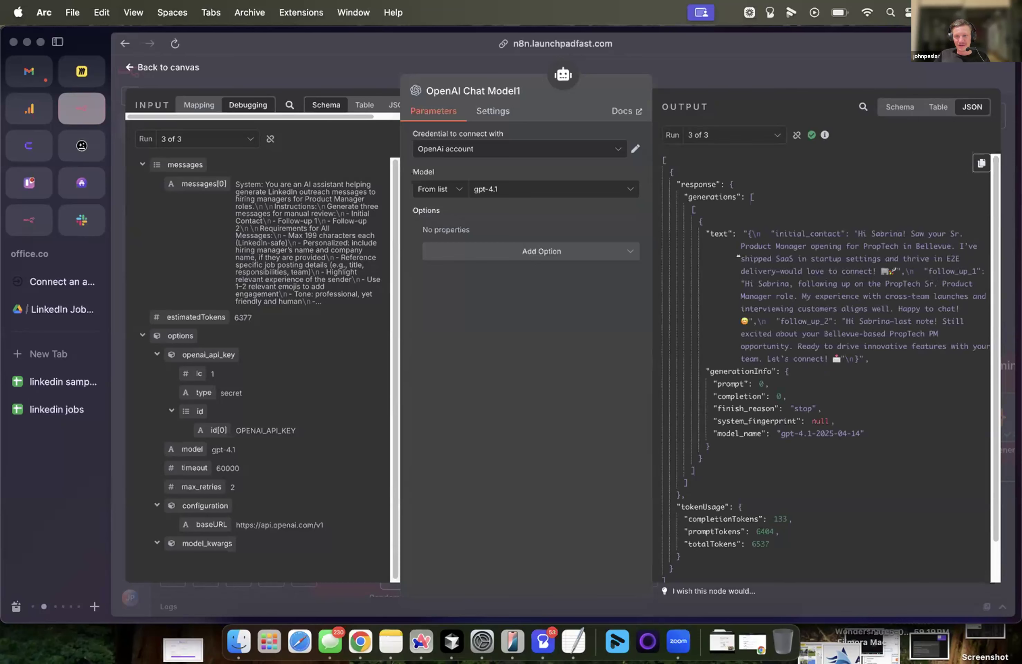
{"action": "left_click", "coordinate": [328, 68]}
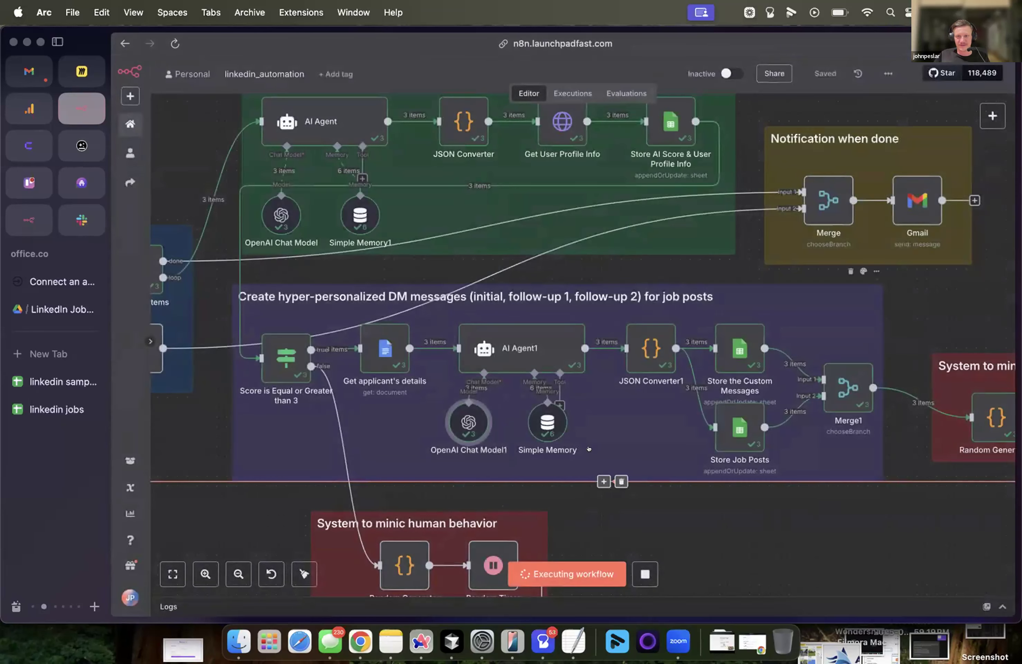
Review the Gmail node in the Notification when done section, including its recipient, subject and message
{"action": "scroll", "coordinate": [588, 450], "scroll_direction": "right", "scroll_amount": 3}
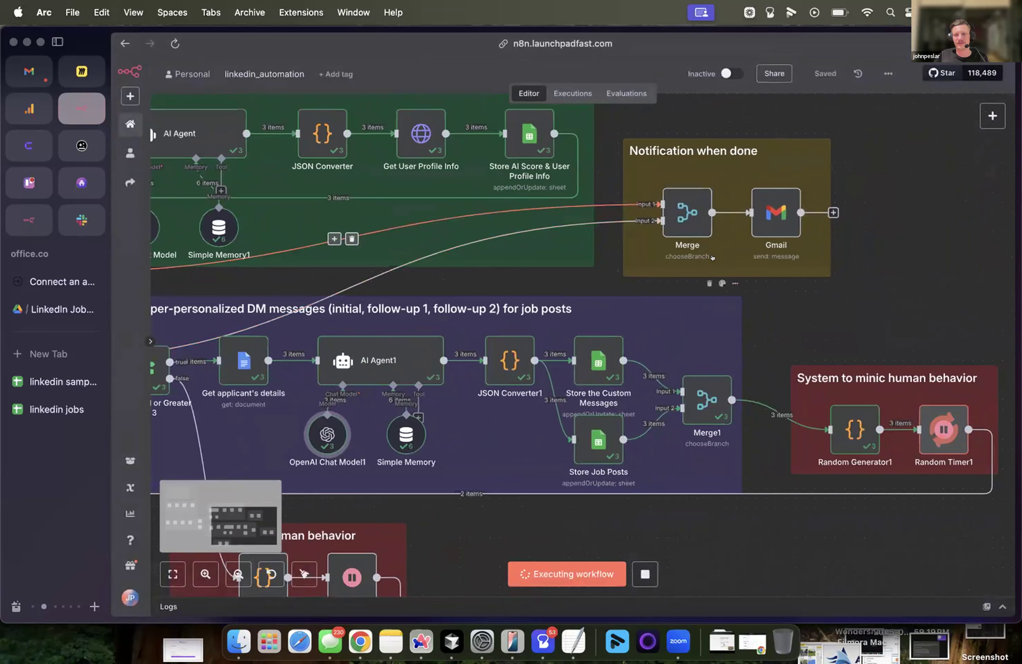
{"action": "scroll", "coordinate": [690, 211], "scroll_direction": "right", "scroll_amount": 2}
{"action": "scroll", "coordinate": [690, 211], "scroll_direction": "up", "scroll_amount": 1}
{"action": "double_click", "coordinate": [743, 224]}
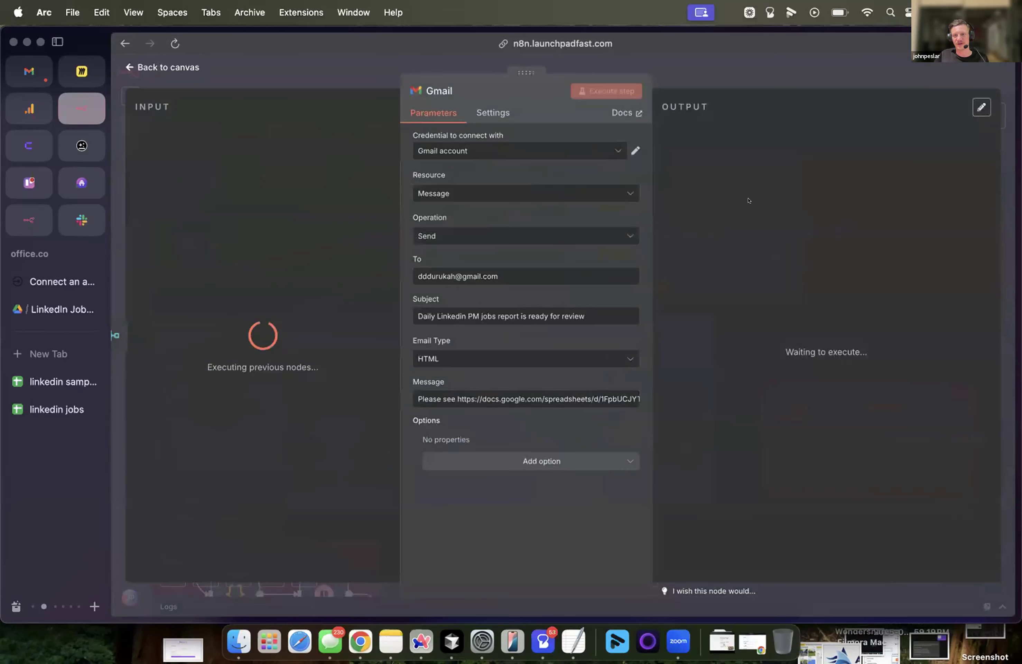
{"action": "left_click_drag", "start_coordinate": [423, 273], "coordinate": [520, 274]}
{"action": "left_click", "coordinate": [520, 274]}
{"action": "left_click", "coordinate": [327, 60]}
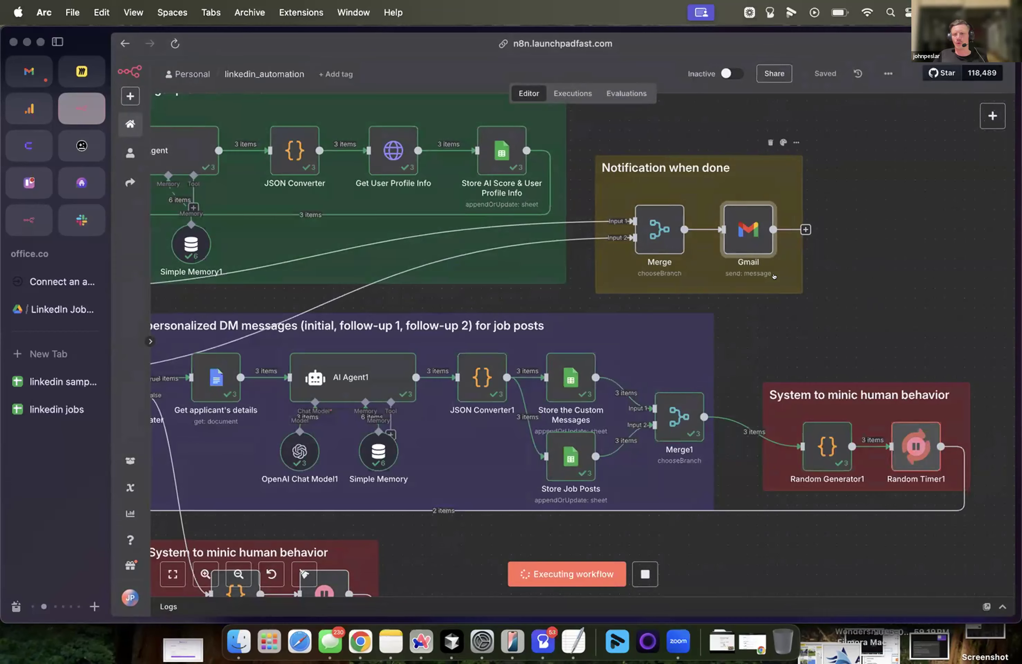
View the workflow's first sections, and look through the stored job posts in the linkedin jobs spreadsheet
{"action": "scroll", "coordinate": [525, 188], "scroll_direction": "left", "scroll_amount": 10}
{"action": "scroll", "coordinate": [524, 188], "scroll_direction": "left", "scroll_amount": 15}
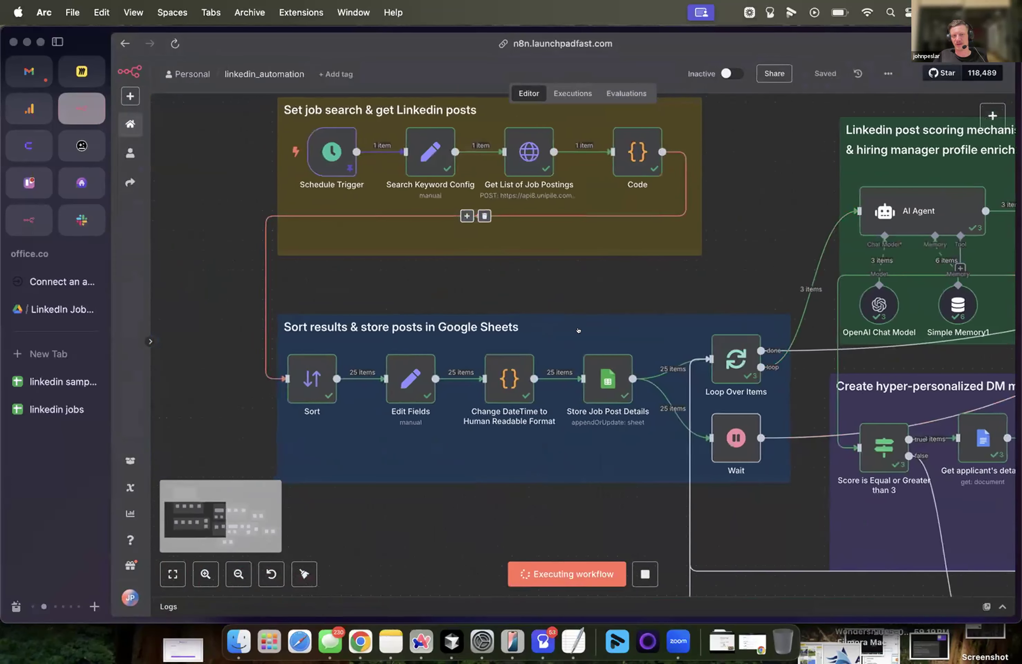
{"action": "left_click", "coordinate": [59, 409]}
{"action": "scroll", "coordinate": [272, 568], "scroll_direction": "down", "scroll_amount": 10}
{"action": "scroll", "coordinate": [305, 472], "scroll_direction": "up", "scroll_amount": 10}
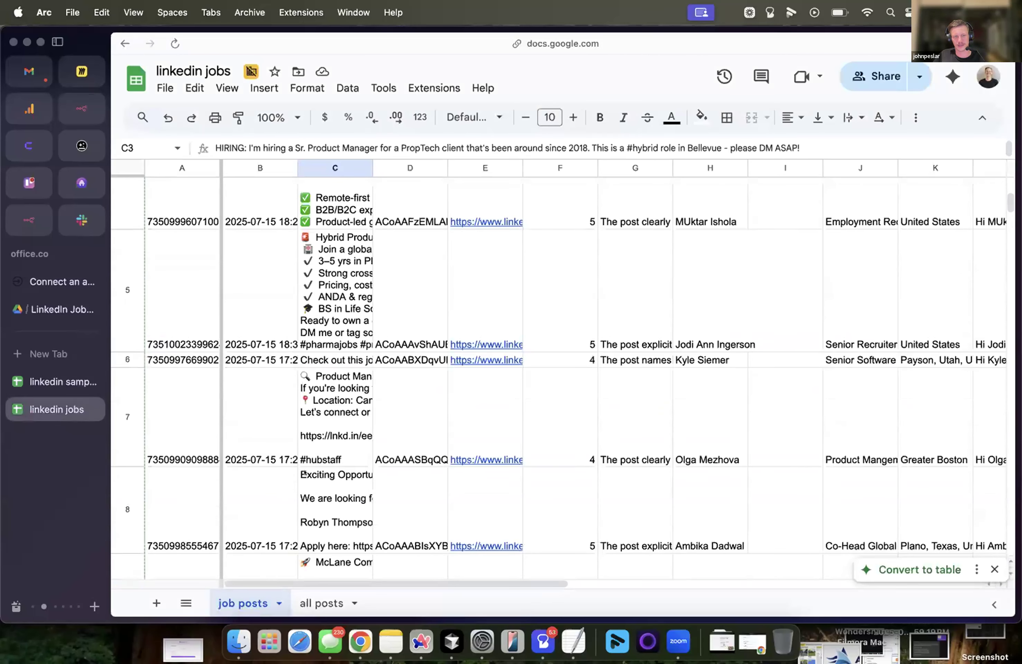
{"action": "left_click", "coordinate": [59, 381]}
Open the workflow's Schedule Trigger node and examine the hours in its custom cron expression
{"action": "left_click", "coordinate": [82, 108]}
{"action": "scroll", "coordinate": [329, 170], "scroll_direction": "up", "scroll_amount": 6}
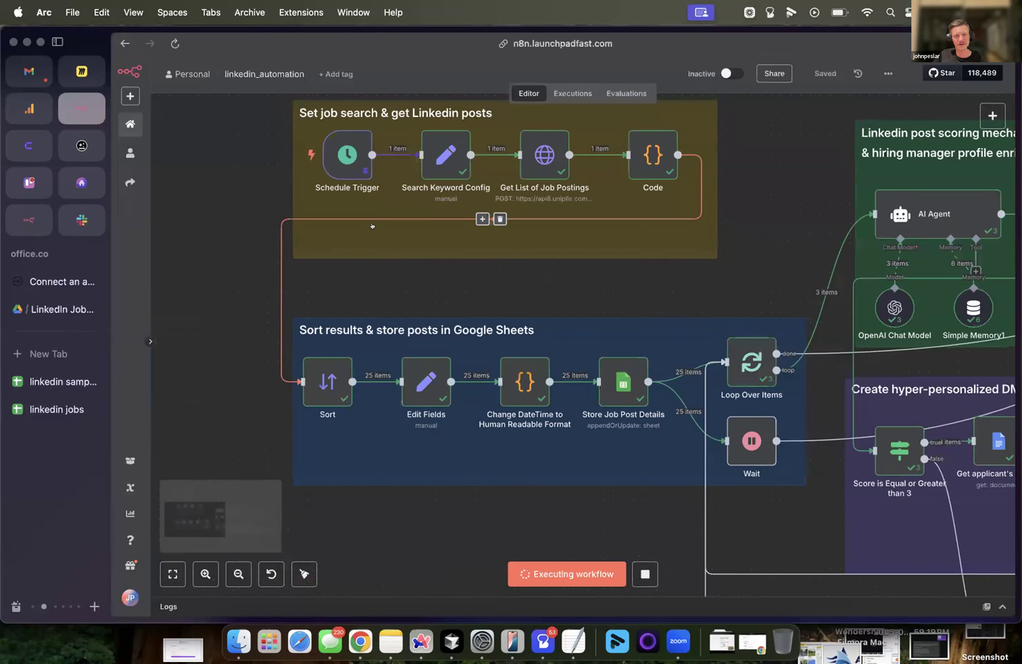
{"action": "scroll", "coordinate": [328, 170], "scroll_direction": "up", "scroll_amount": 2}
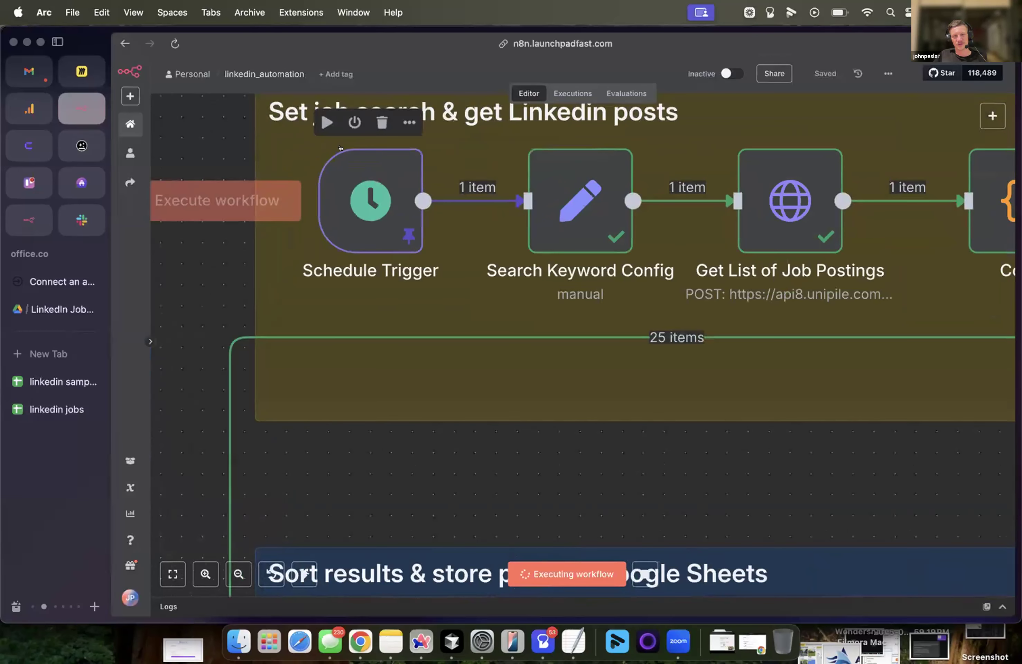
{"action": "double_click", "coordinate": [355, 193]}
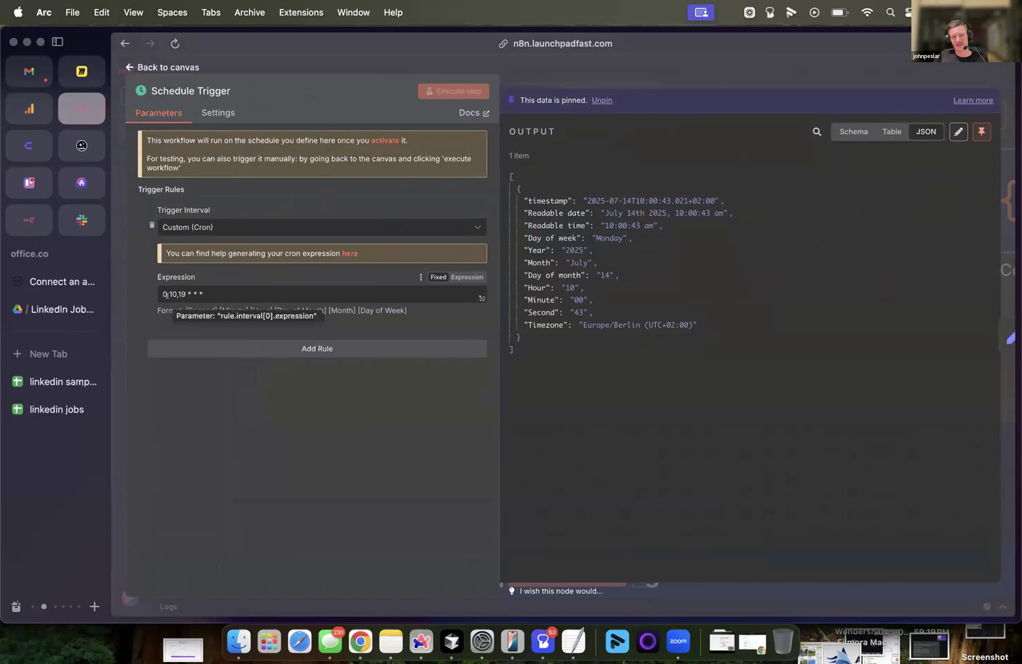
{"action": "left_click_drag", "start_coordinate": [178, 295], "coordinate": [188, 295]}
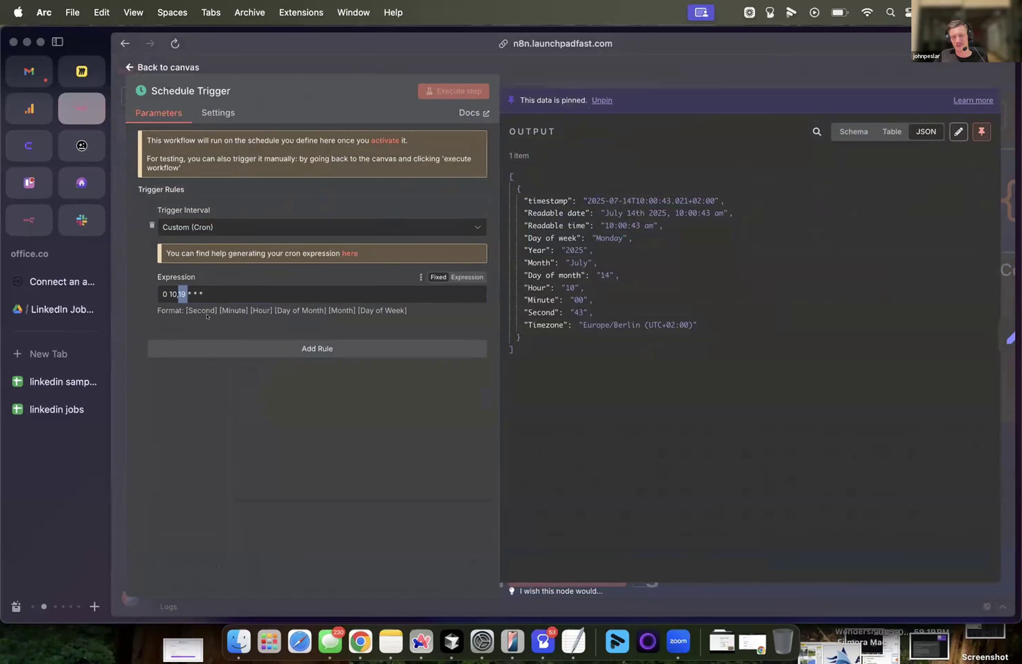
{"action": "left_click", "coordinate": [576, 61]}
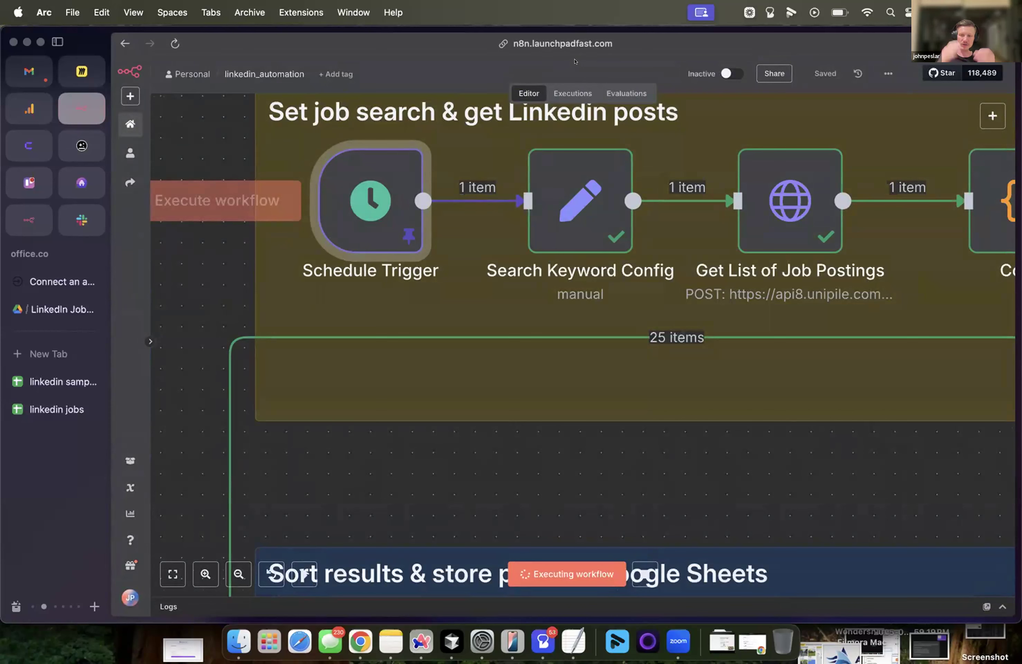
Check the job posts sheet of the linkedin jobs spreadsheet down to its last filled row
{"action": "left_click", "coordinate": [67, 412]}
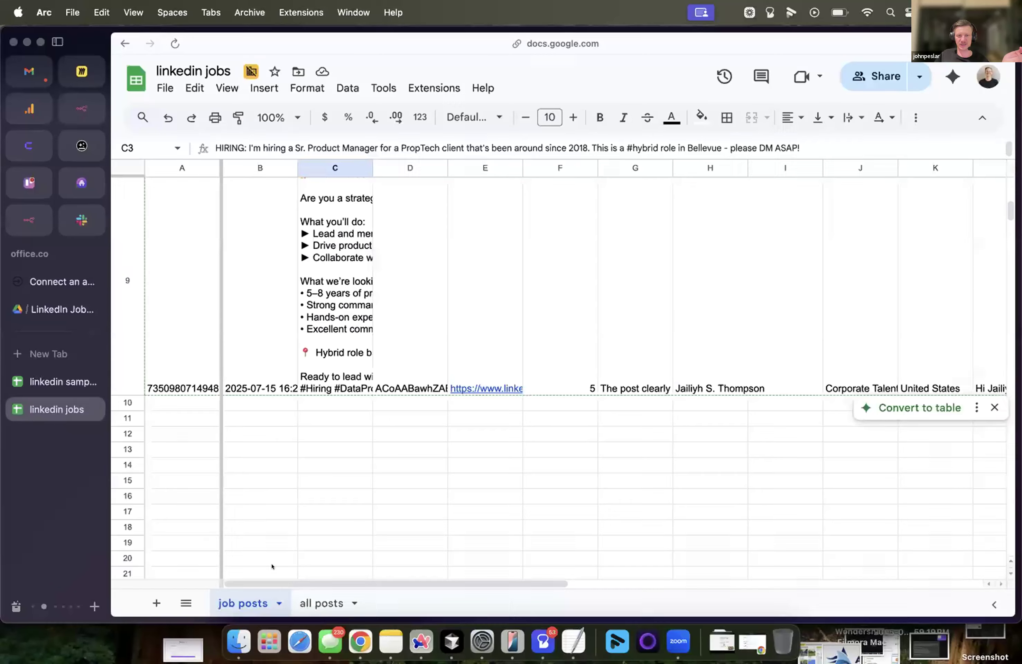
{"action": "scroll", "coordinate": [326, 297], "scroll_direction": "down", "scroll_amount": 3}
{"action": "scroll", "coordinate": [330, 426], "scroll_direction": "up", "scroll_amount": 3}
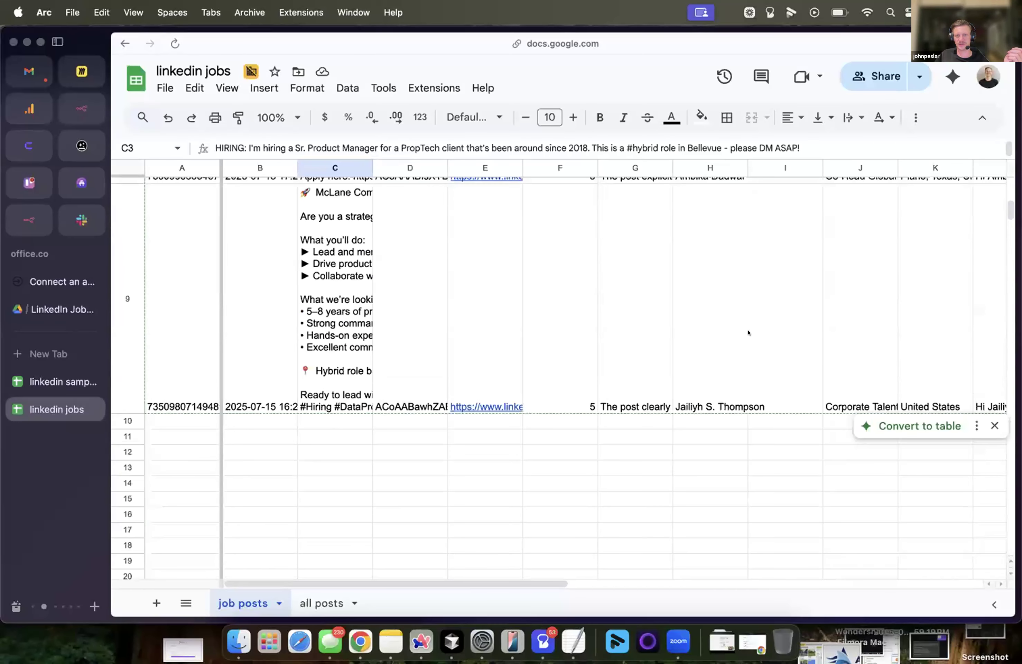
{"action": "scroll", "coordinate": [816, 331], "scroll_direction": "up", "scroll_amount": 5}
{"action": "scroll", "coordinate": [812, 353], "scroll_direction": "down", "scroll_amount": 5}
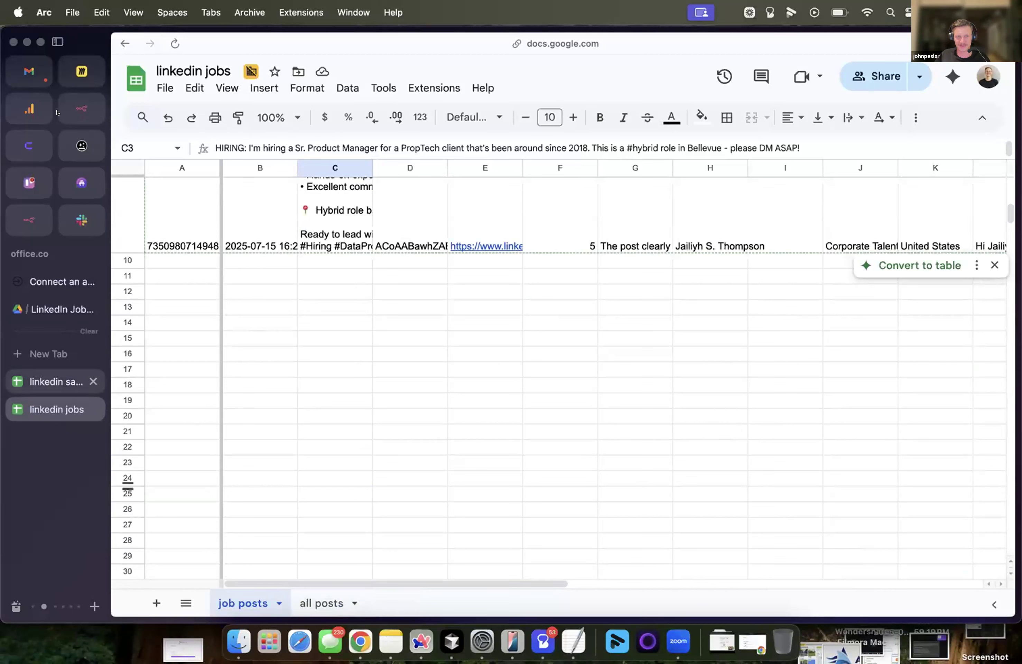
Reopen the Schedule Trigger node to review its trigger rule and pinned output, and return to the canvas
{"action": "left_click", "coordinate": [82, 109]}
{"action": "double_click", "coordinate": [370, 201]}
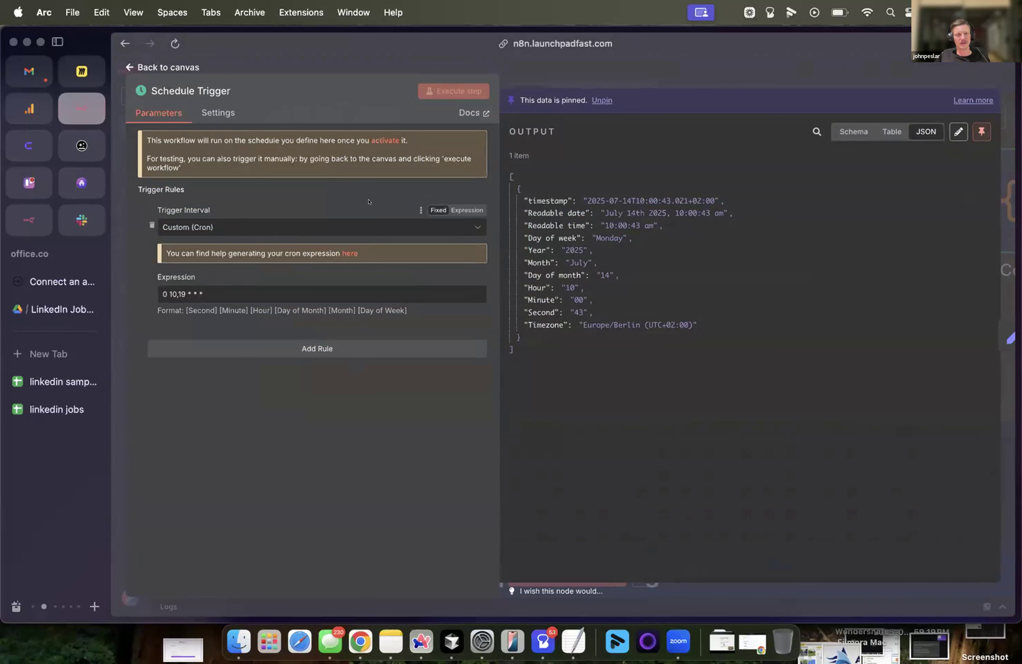
{"action": "left_click", "coordinate": [792, 80]}
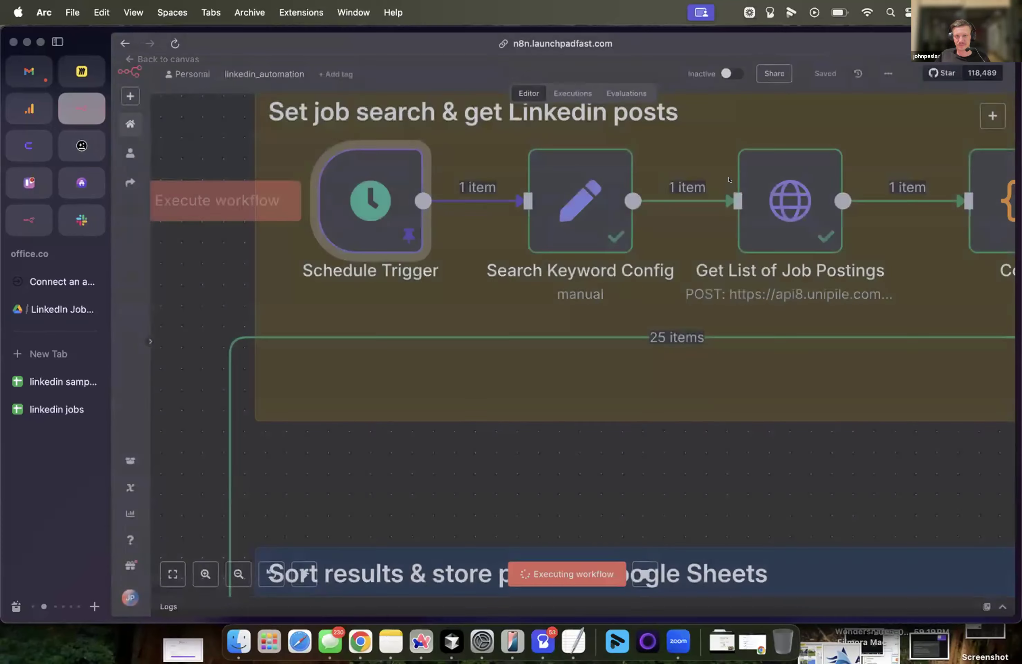
Look over the scoring, message and notification sections, and bring the entire workflow into view
{"action": "scroll", "coordinate": [764, 279], "scroll_direction": "down", "scroll_amount": 10}
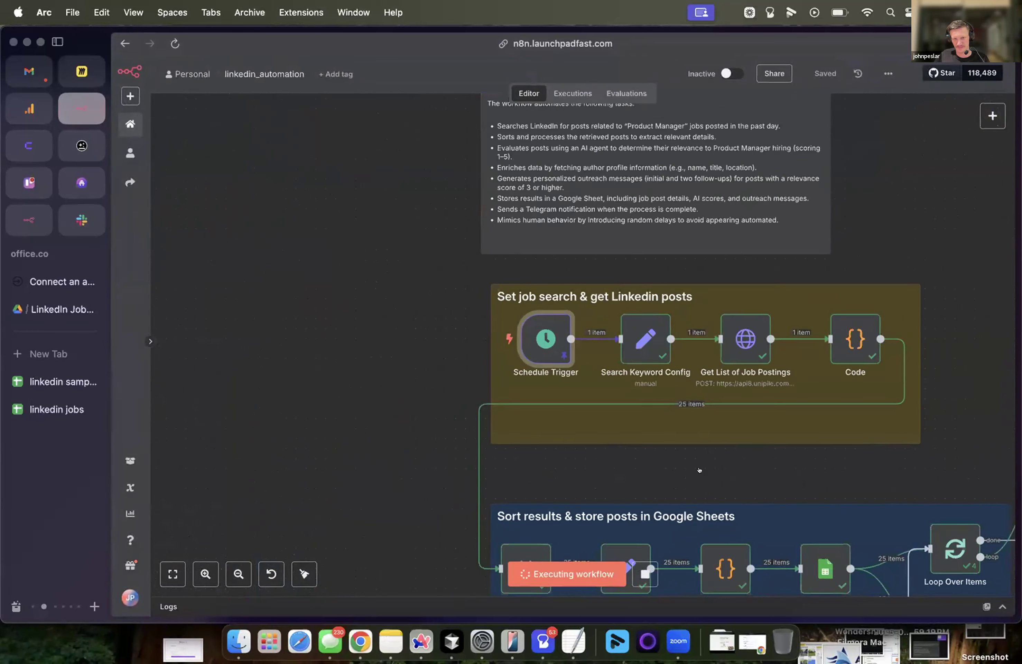
{"action": "scroll", "coordinate": [700, 470], "scroll_direction": "right", "scroll_amount": 15}
{"action": "scroll", "coordinate": [700, 470], "scroll_direction": "down", "scroll_amount": 6}
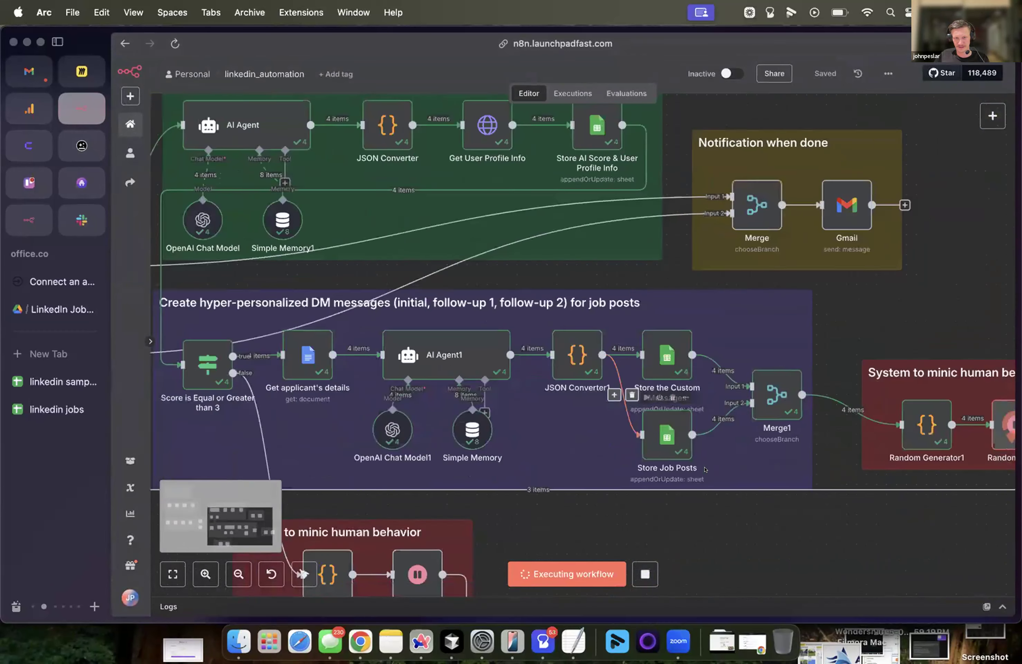
{"action": "scroll", "coordinate": [702, 470], "scroll_direction": "down", "scroll_amount": 4}
{"action": "scroll", "coordinate": [698, 470], "scroll_direction": "up", "scroll_amount": 6}
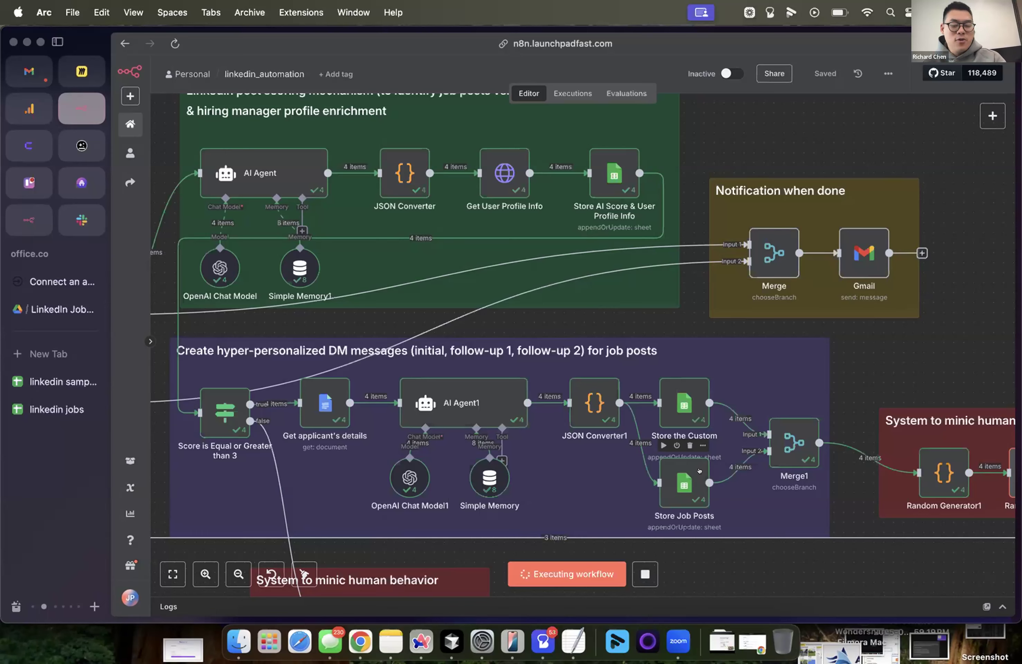
{"action": "scroll", "coordinate": [699, 470], "scroll_direction": "down", "scroll_amount": 5}
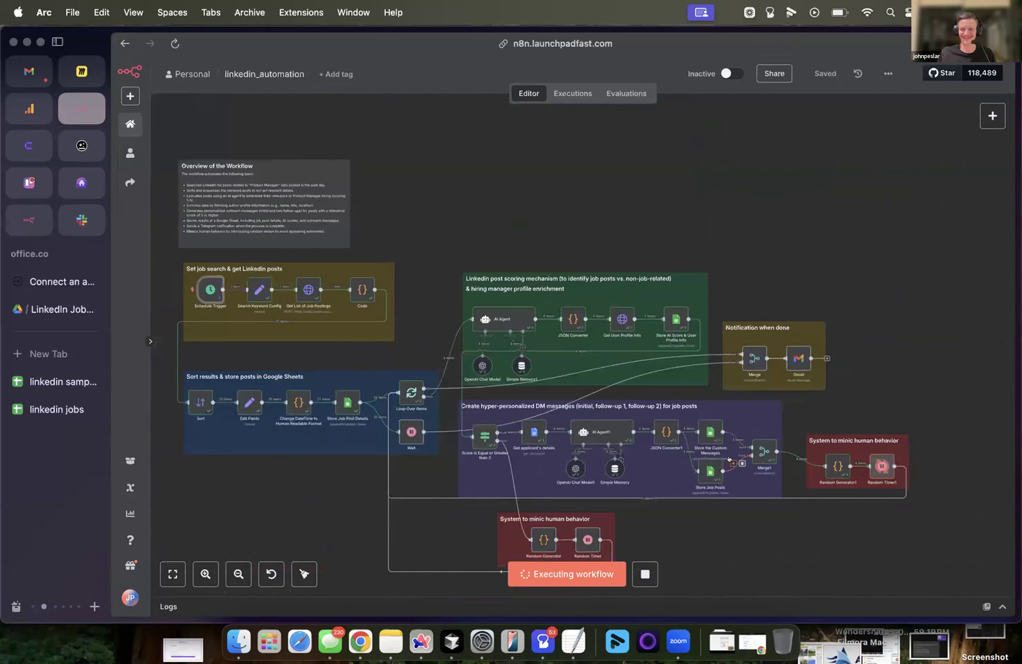
{"action": "scroll", "coordinate": [729, 458], "scroll_direction": "down", "scroll_amount": 3}
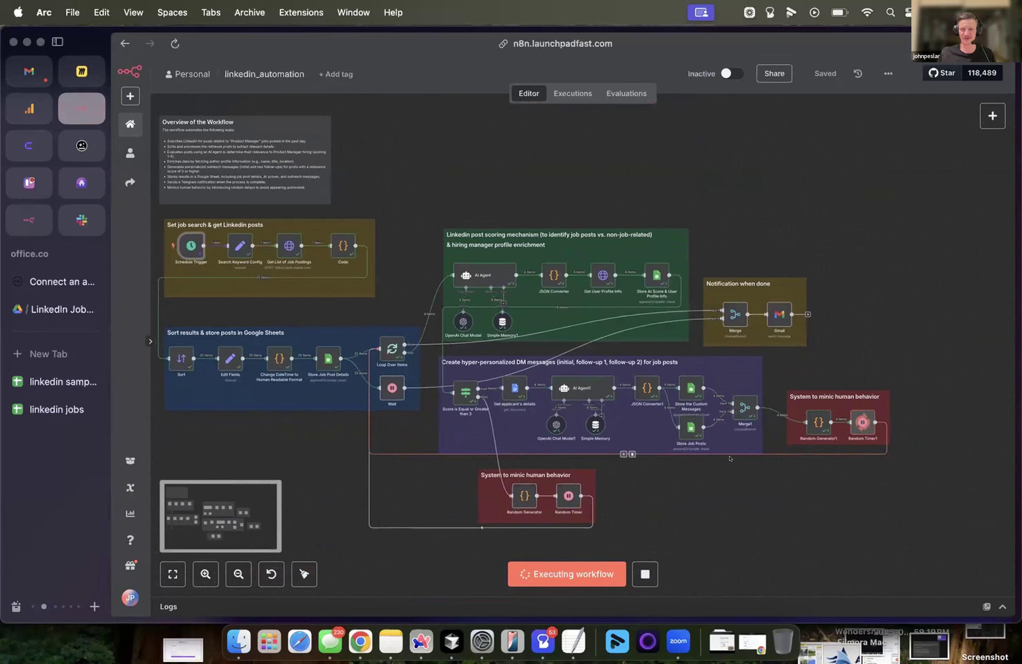